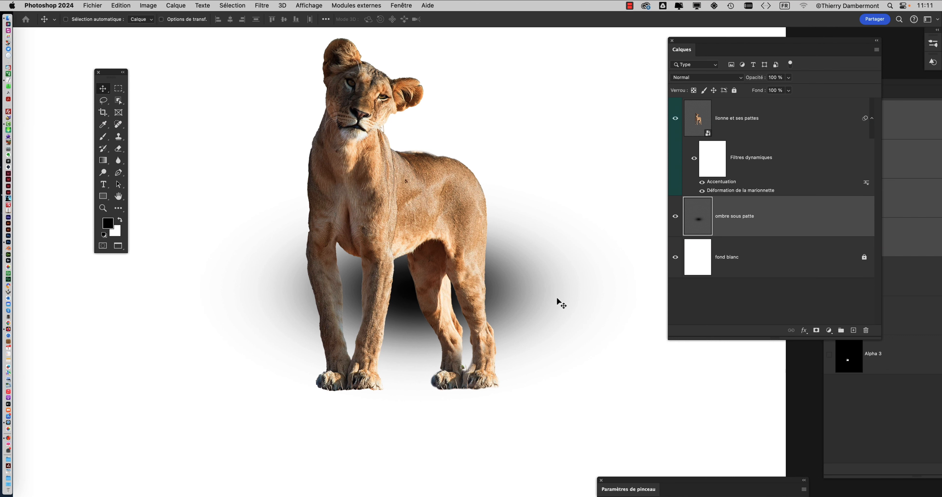
Start a free transform on the "ombre sous patte" layer, scale the shadow proportionally to about 78 % and move it beside the lioness's body
{"action": "left_click", "coordinate": [121, 5]}
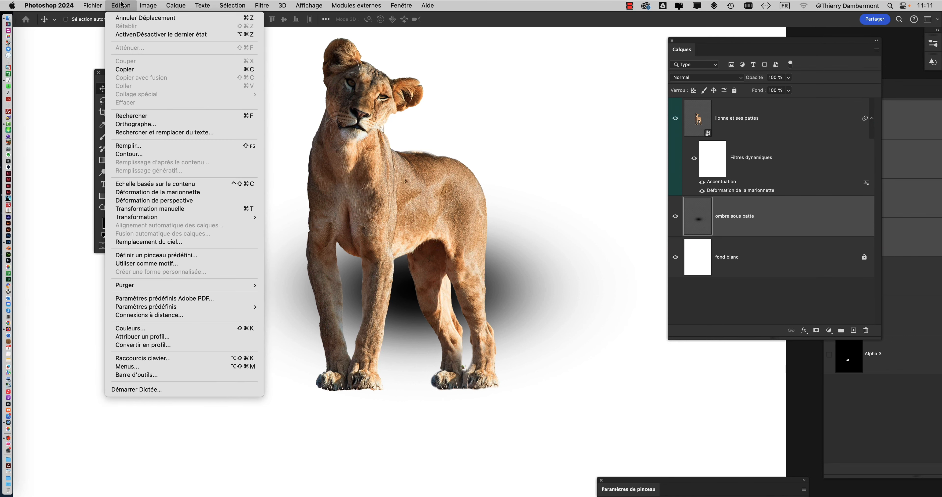
{"action": "left_click", "coordinate": [122, 5]}
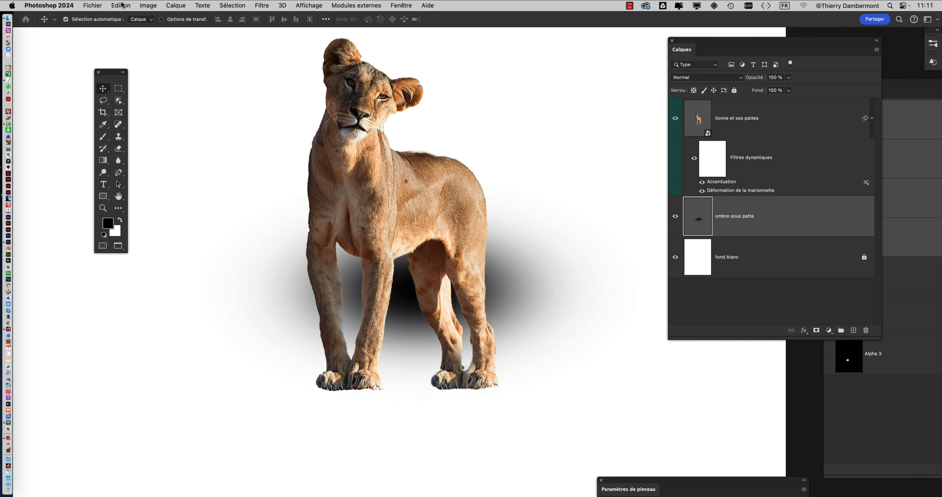
{"action": "key", "text": "super+t"}
{"action": "scroll", "coordinate": [343, 300], "scroll_direction": "down", "scroll_amount": 3}
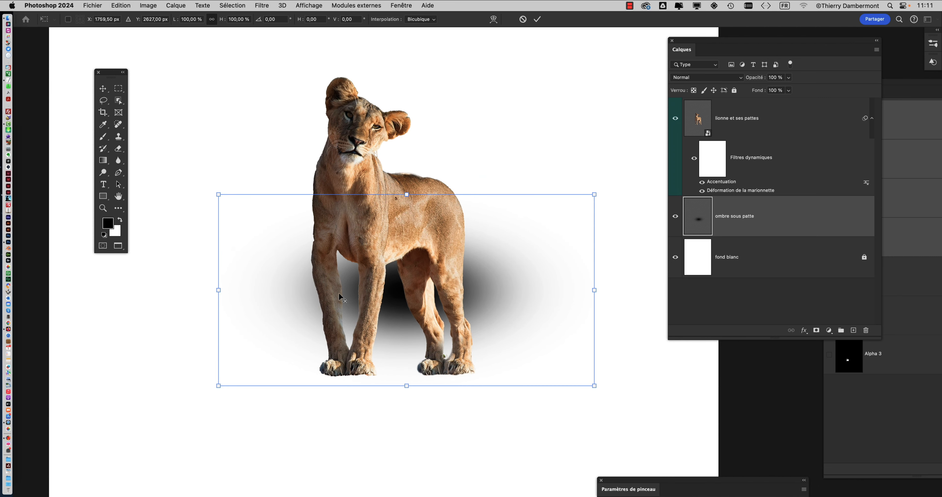
{"action": "left_click_drag", "start_coordinate": [244, 216], "coordinate": [400, 298]}
{"action": "left_click_drag", "start_coordinate": [475, 336], "coordinate": [291, 291]}
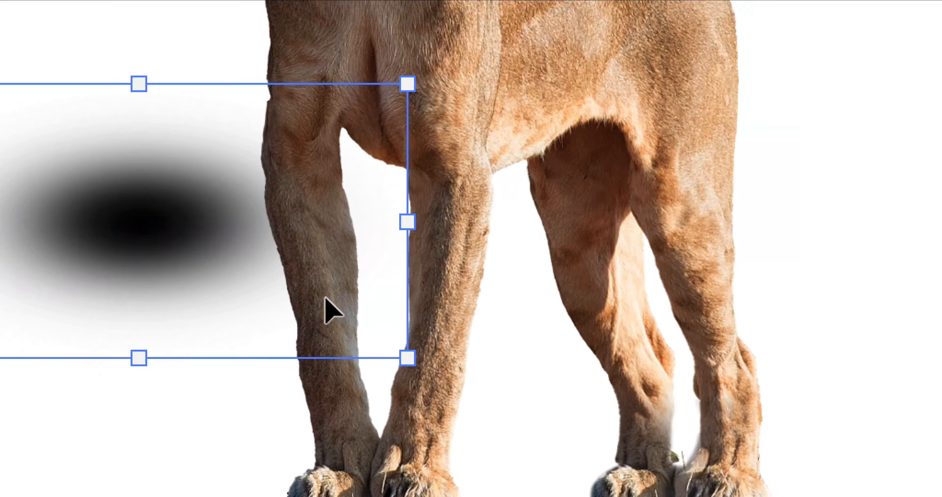
{"action": "left_click_drag", "start_coordinate": [407, 358], "coordinate": [767, 489]}
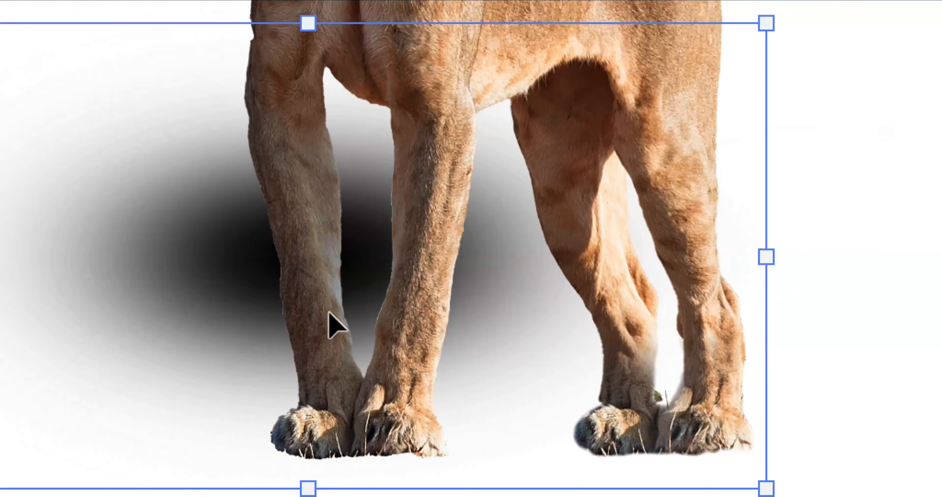
{"action": "left_click_drag", "start_coordinate": [328, 312], "coordinate": [899, 163]}
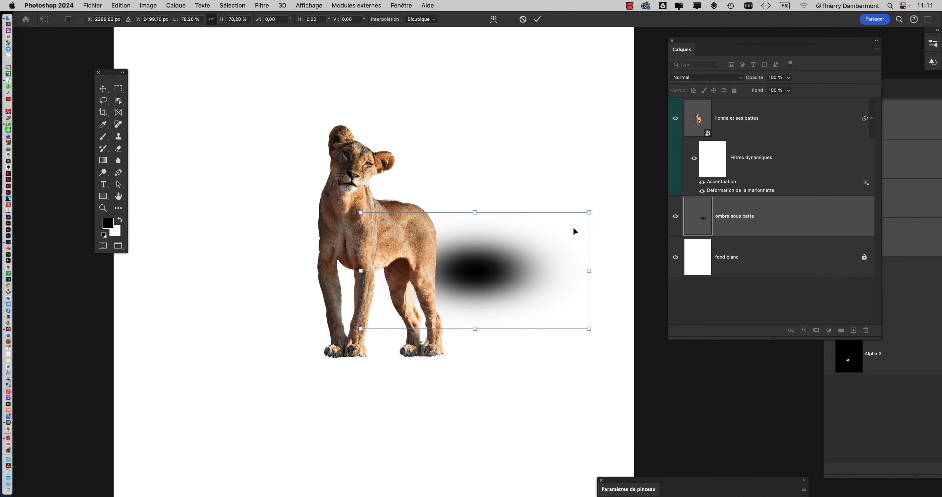
Scale the shadow proportionally to about 41 % and place it on the empty white area behind the lioness's head
{"action": "left_click_drag", "start_coordinate": [589, 212], "coordinate": [302, 241]}
{"action": "mouse_move", "coordinate": [220, 170]}
{"action": "left_mouse_down"}
{"action": "mouse_move", "coordinate": [172, 147]}
{"action": "mouse_move", "coordinate": [222, 171]}
{"action": "left_mouse_up"}
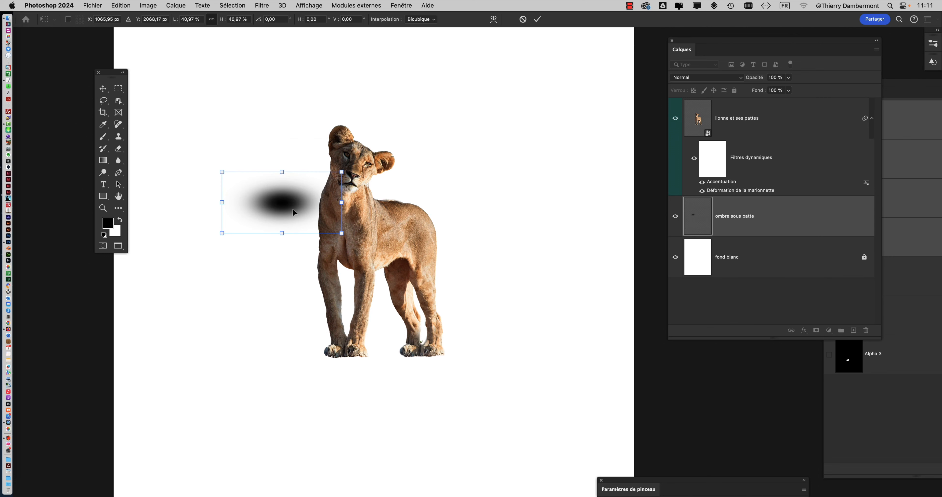
{"action": "left_click_drag", "start_coordinate": [294, 212], "coordinate": [489, 173]}
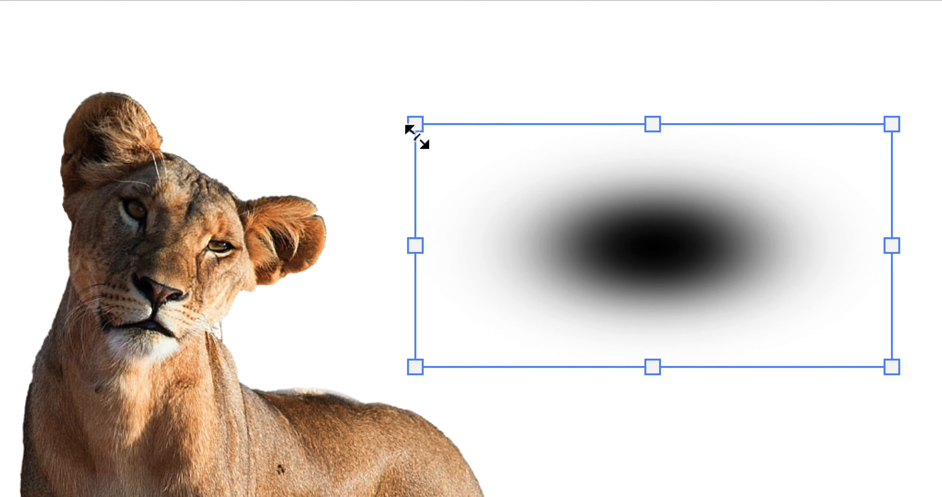
Flatten the shadow into a thin ellipse of about 40.5 % width and 12.9 % height
{"action": "left_click_drag", "start_coordinate": [417, 135], "coordinate": [364, 99]}
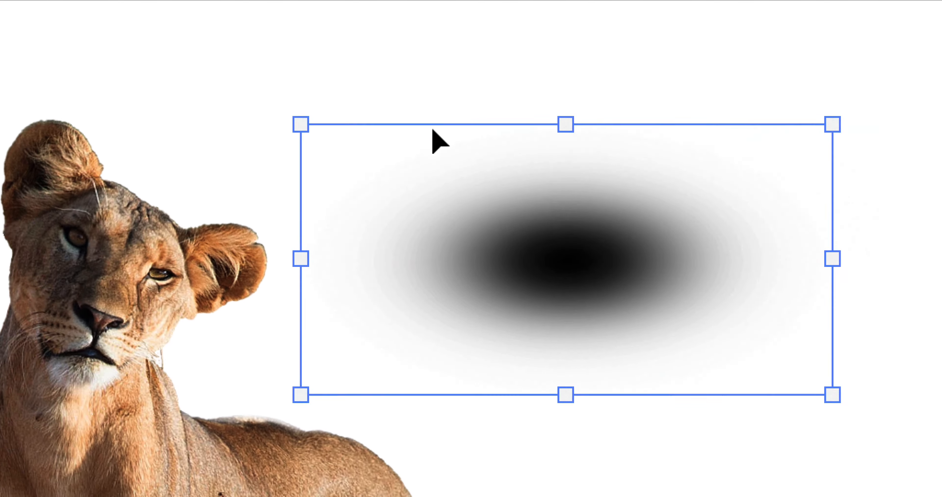
{"action": "left_click_drag", "start_coordinate": [459, 129], "coordinate": [470, 100]}
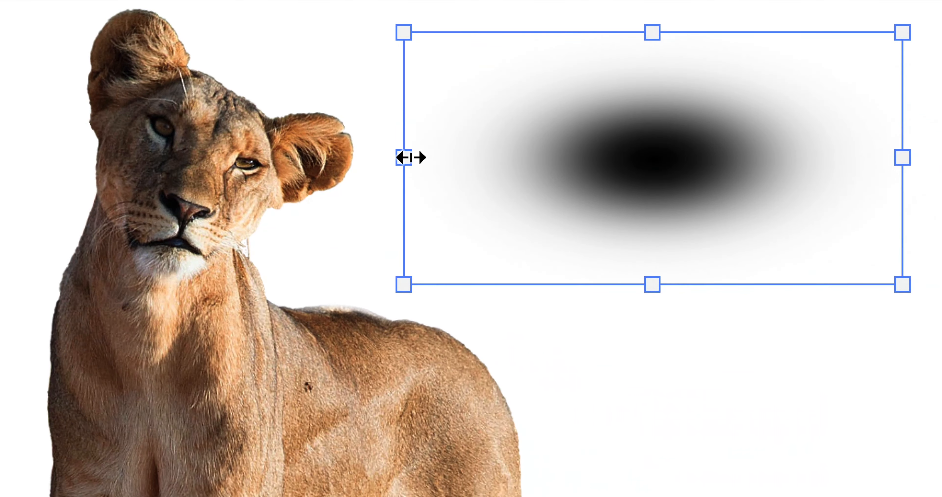
{"action": "left_click_drag", "start_coordinate": [659, 288], "coordinate": [921, 292]}
{"action": "left_click_drag", "start_coordinate": [462, 158], "coordinate": [410, 156]}
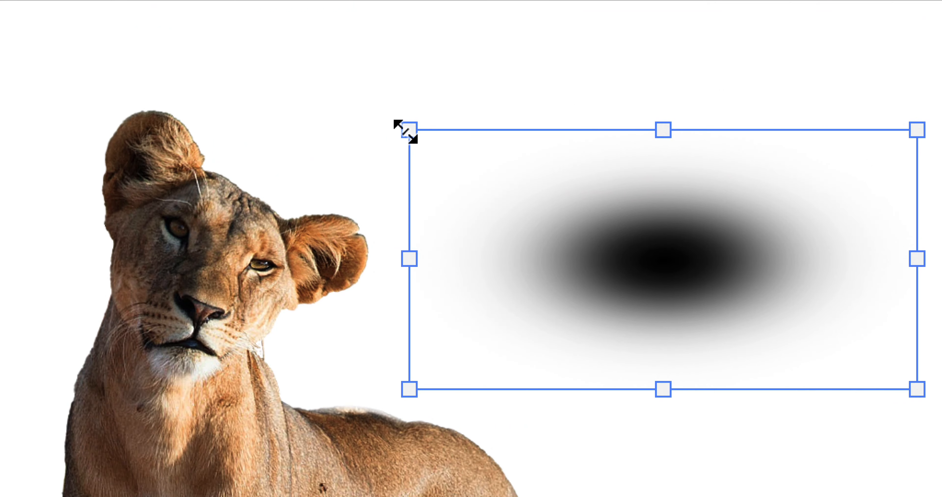
{"action": "left_click_drag", "start_coordinate": [406, 131], "coordinate": [412, 165]}
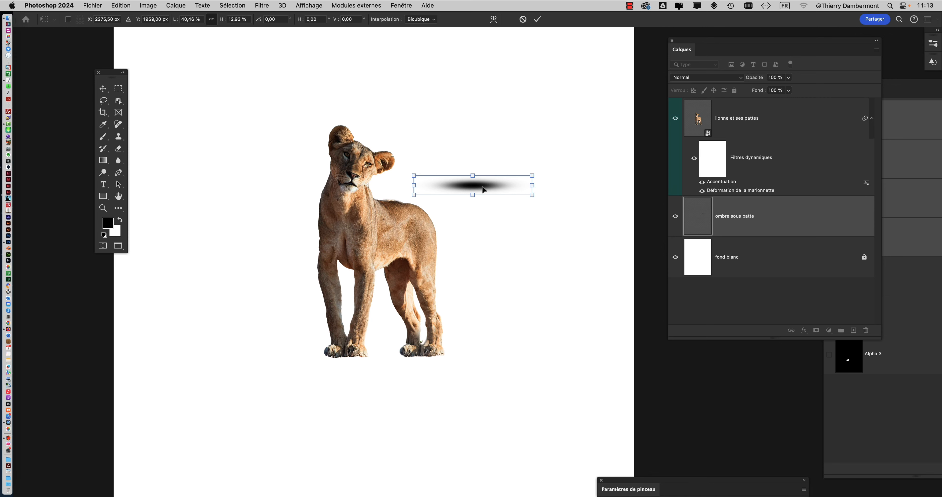
Move the flattened shadow just below the lioness's front paws
{"action": "left_click_drag", "start_coordinate": [485, 191], "coordinate": [372, 383]}
{"action": "scroll", "coordinate": [358, 373], "scroll_direction": "up", "scroll_amount": 2}
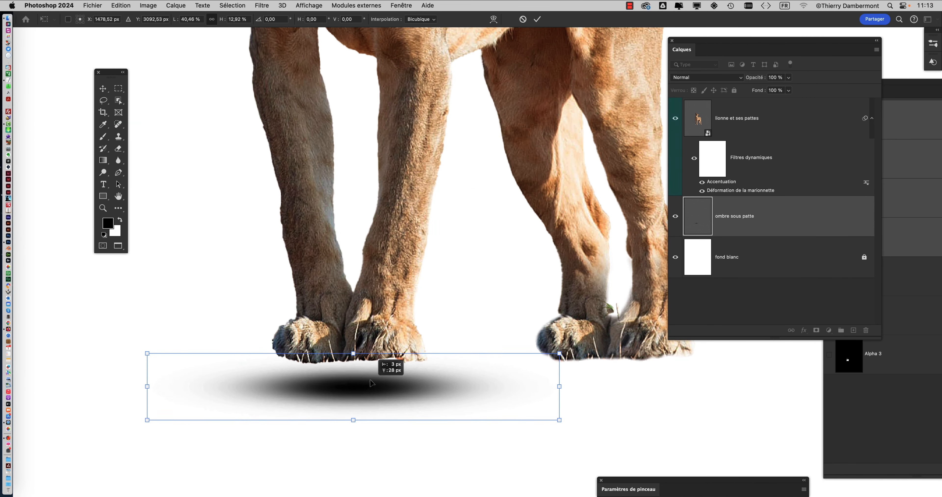
{"action": "left_click_drag", "start_coordinate": [409, 334], "coordinate": [380, 277]}
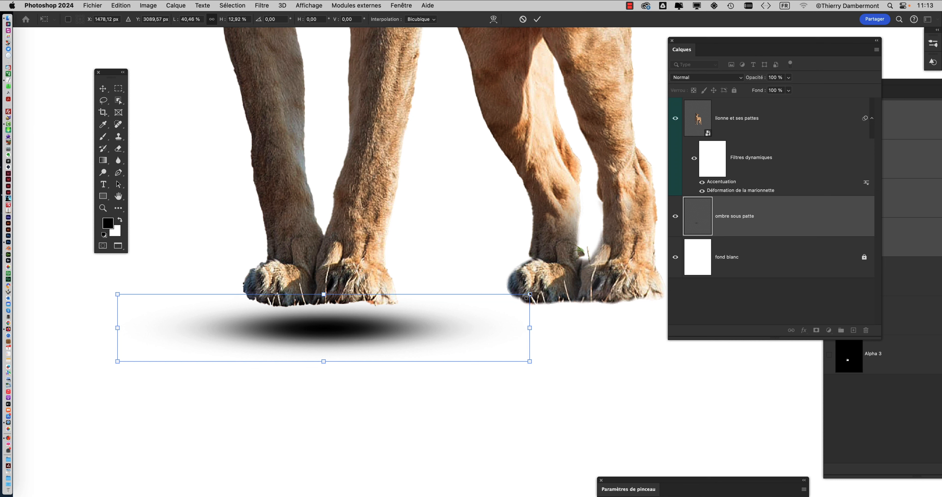
Resize the shadow to about 42.5 % width and 7.2 % height, tuck it under the front paws and apply the transform
{"action": "left_click_drag", "start_coordinate": [530, 294], "coordinate": [551, 291]}
{"action": "left_click_drag", "start_coordinate": [377, 326], "coordinate": [358, 301]}
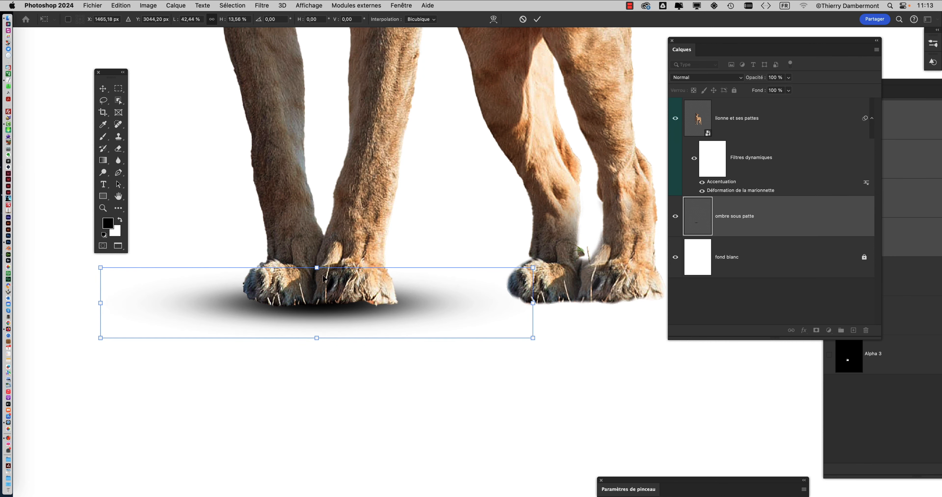
{"action": "left_click_drag", "start_coordinate": [317, 268], "coordinate": [316, 273]}
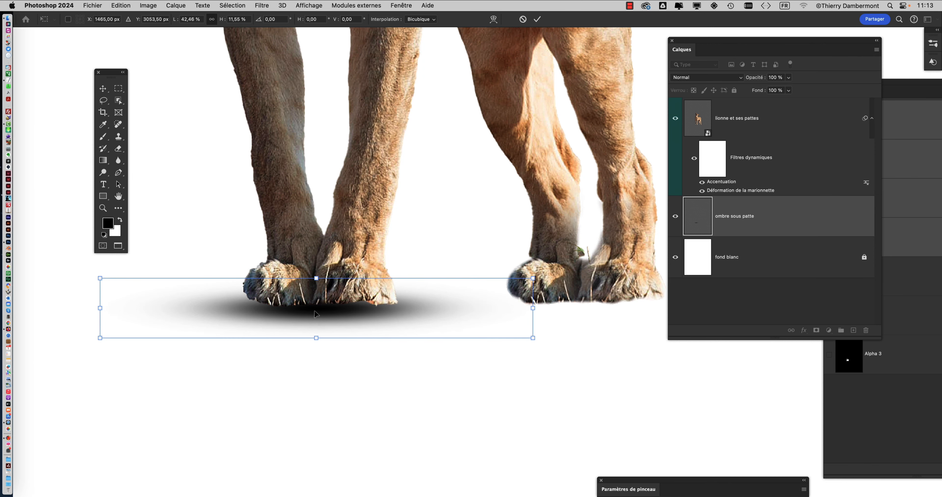
{"action": "left_click_drag", "start_coordinate": [315, 311], "coordinate": [314, 314]}
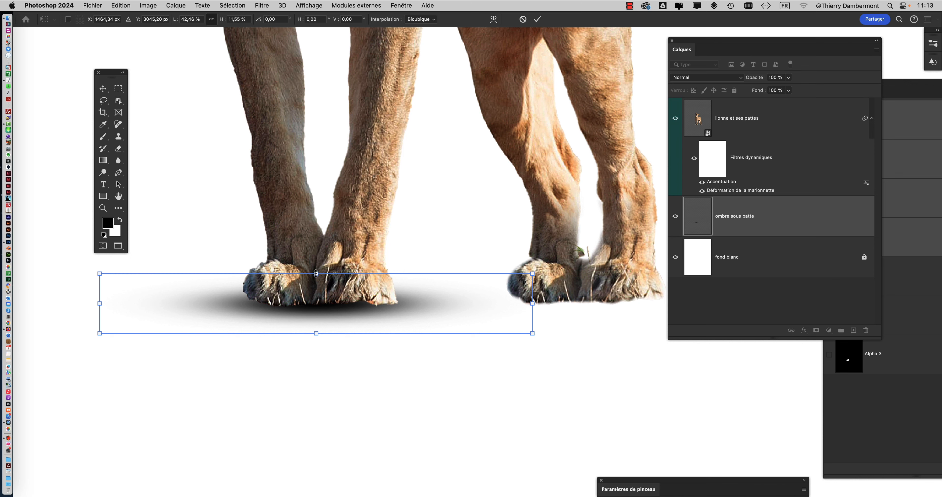
{"action": "left_click_drag", "start_coordinate": [316, 274], "coordinate": [341, 305]}
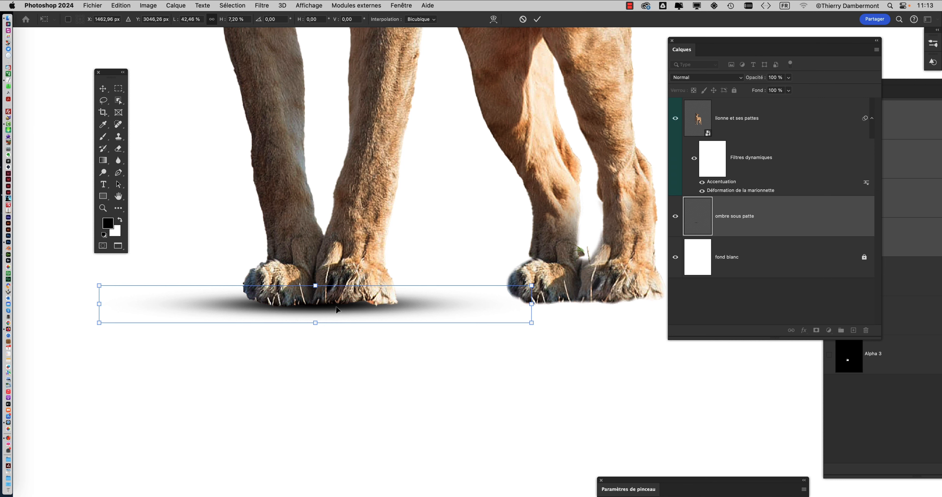
{"action": "scroll", "coordinate": [336, 307], "scroll_direction": "down", "scroll_amount": 5}
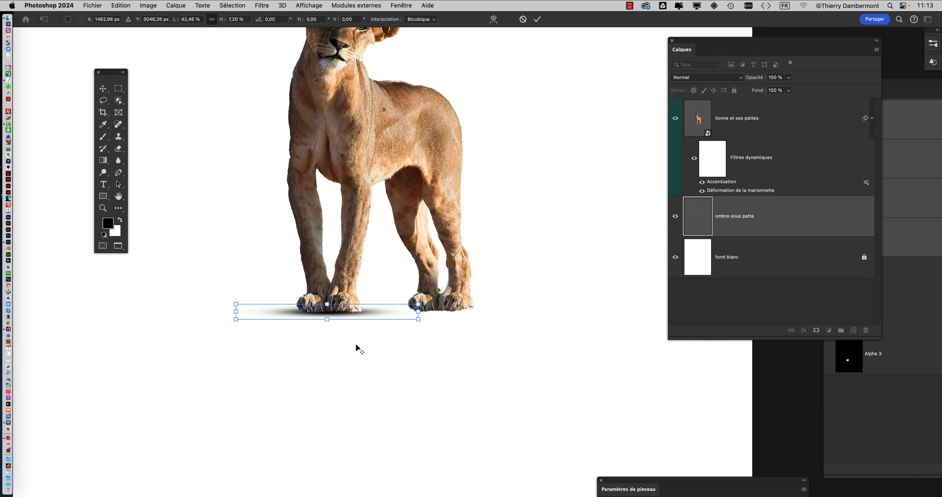
{"action": "left_click", "coordinate": [537, 19]}
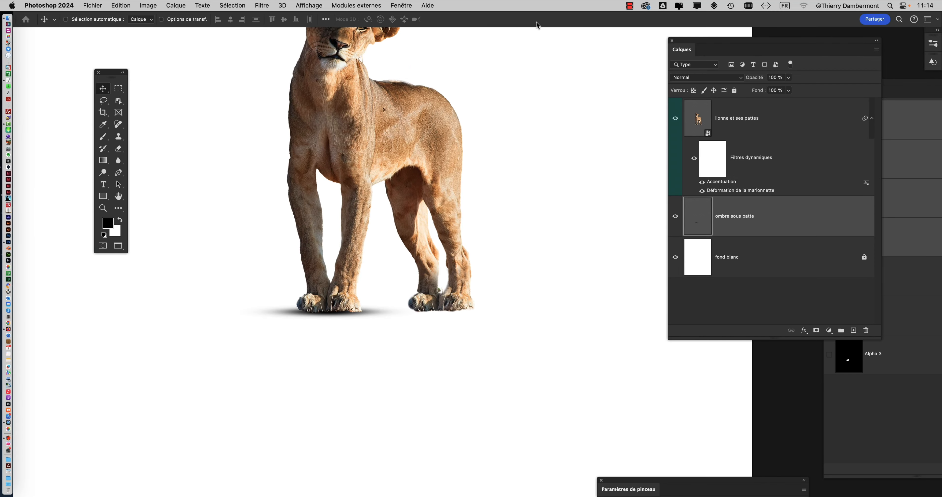
Save the document as a new version named "Lionne - 15.psd" in the "trucage lionne" folder
{"action": "left_click_drag", "start_coordinate": [462, 194], "coordinate": [421, 288]}
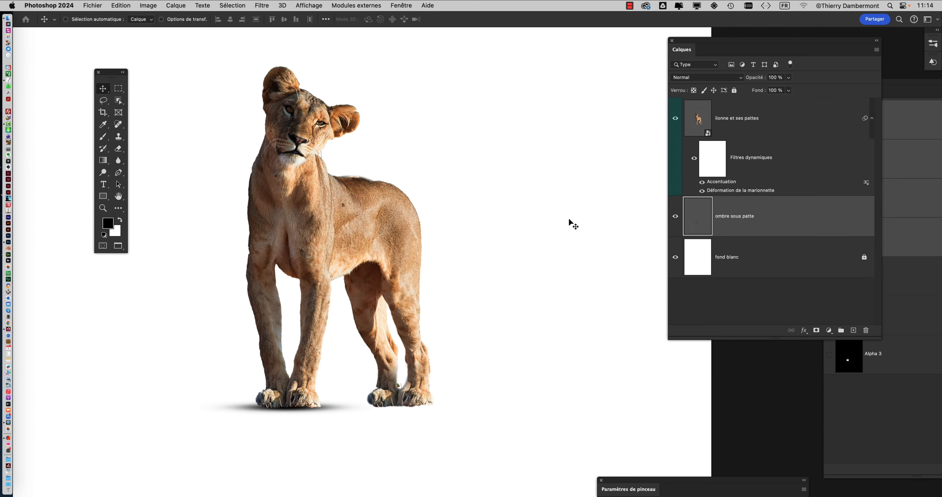
{"action": "left_click", "coordinate": [87, 5]}
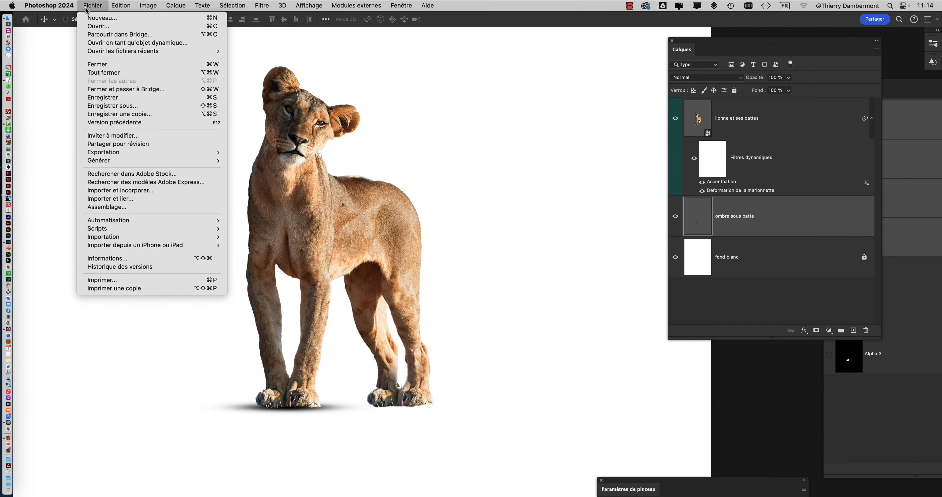
{"action": "left_click", "coordinate": [123, 106]}
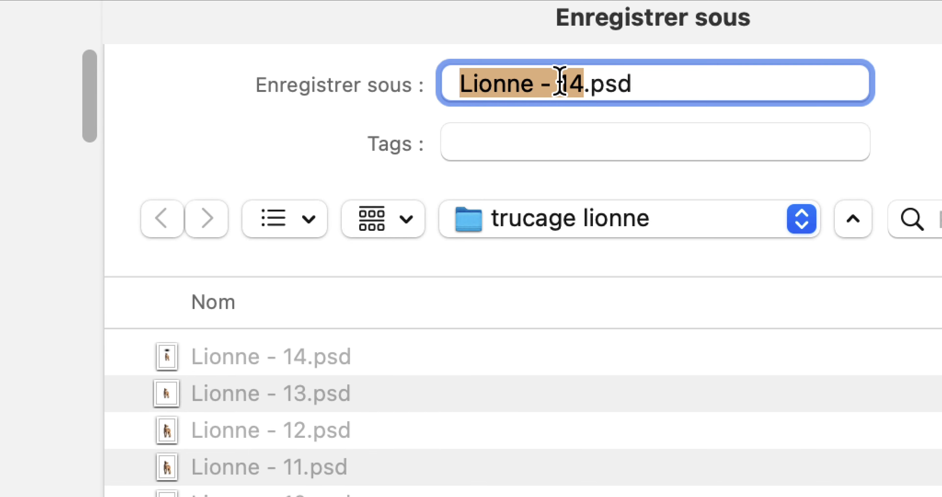
{"action": "left_click", "coordinate": [580, 95]}
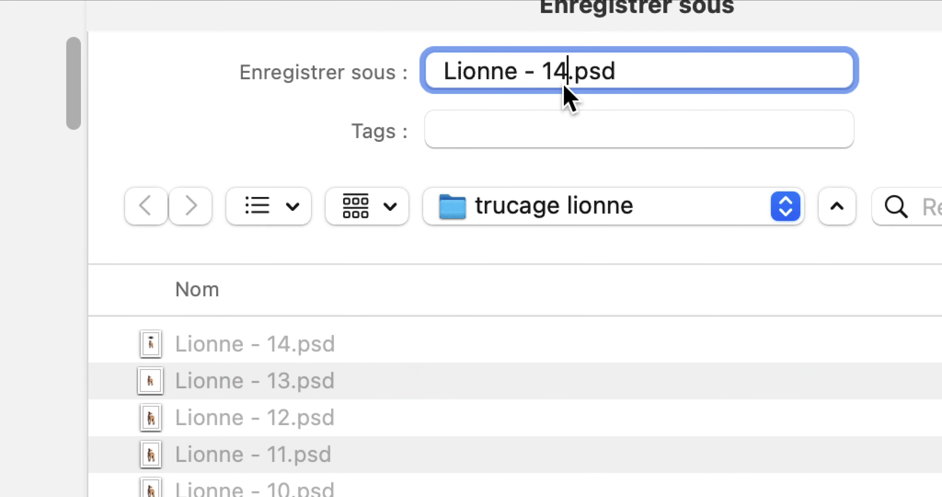
{"action": "key", "text": "BackSpace"}
{"action": "type", "text": "5"}
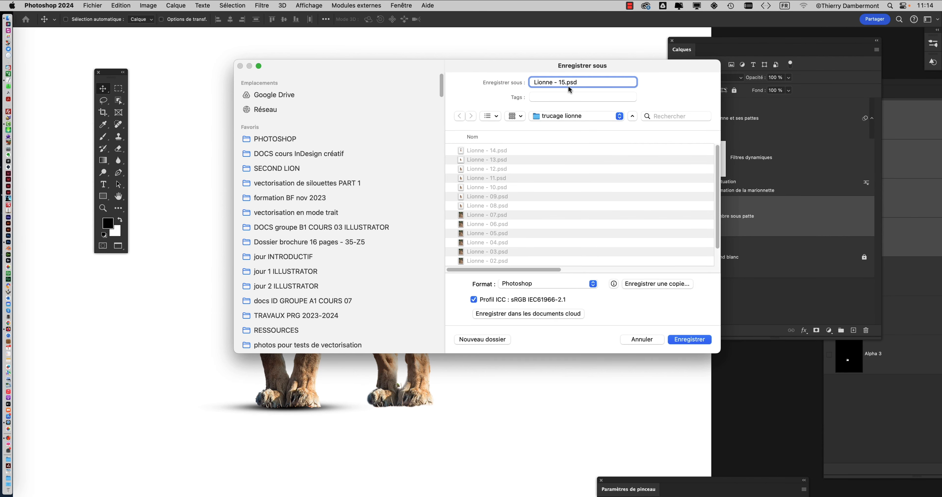
{"action": "left_click", "coordinate": [679, 340]}
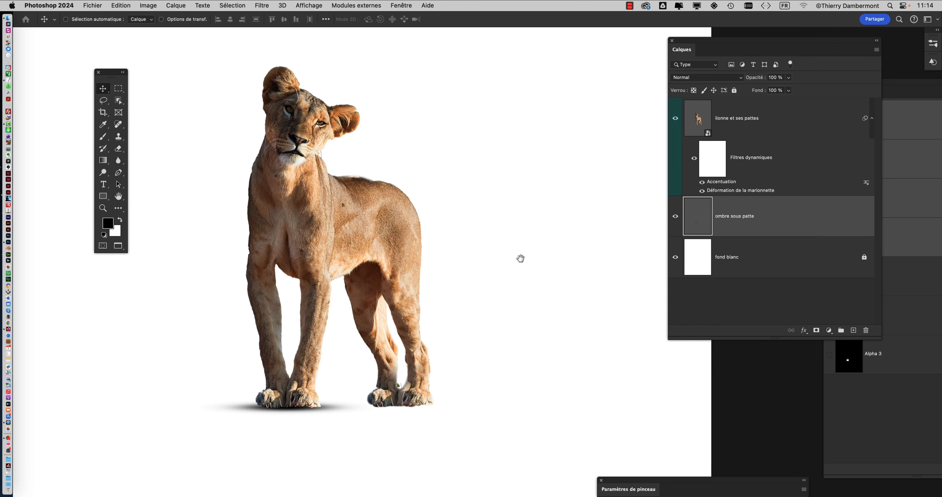
Duplicate the front-paw shadow and position the copy under the lioness's rear paws
{"action": "scroll", "coordinate": [504, 162], "scroll_direction": "down", "scroll_amount": 5}
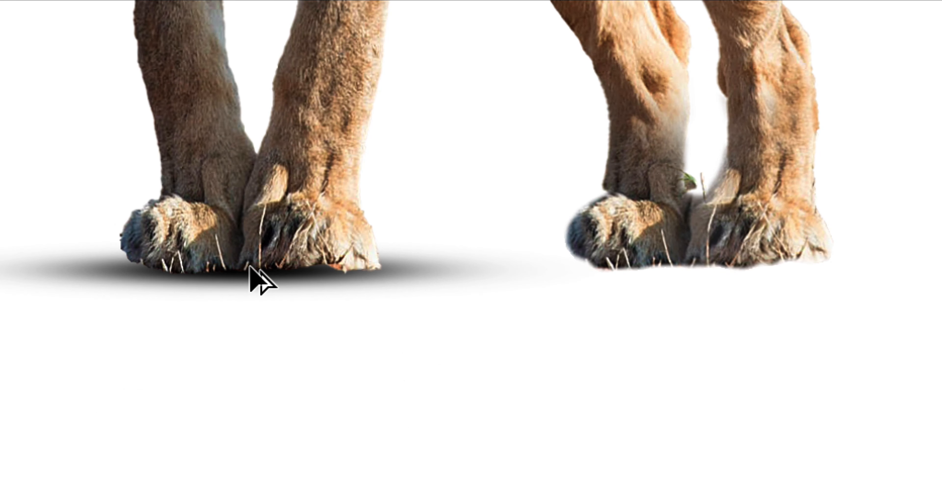
{"action": "left_click_drag", "start_coordinate": [250, 267], "coordinate": [533, 354]}
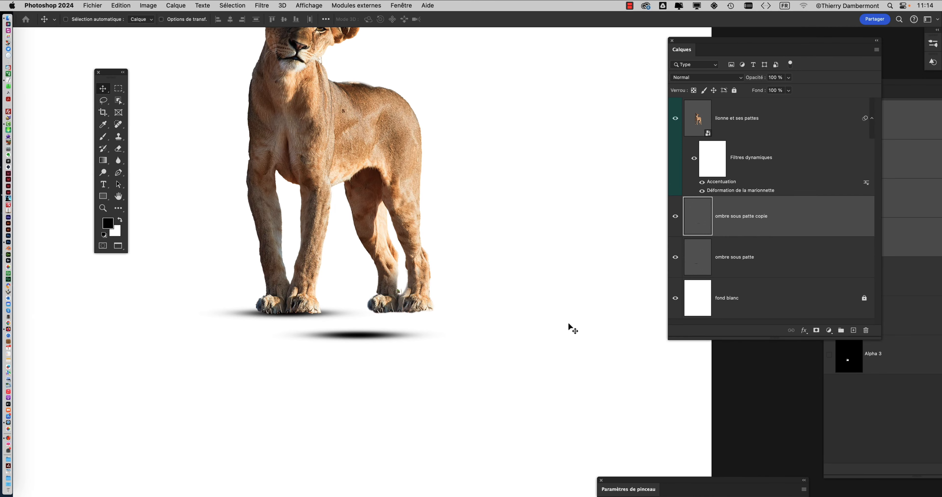
{"action": "left_click_drag", "start_coordinate": [377, 336], "coordinate": [408, 318]}
{"action": "scroll", "coordinate": [417, 313], "scroll_direction": "up", "scroll_amount": 3}
{"action": "scroll", "coordinate": [412, 319], "scroll_direction": "down", "scroll_amount": 4}
{"action": "scroll", "coordinate": [410, 321], "scroll_direction": "down", "scroll_amount": 4}
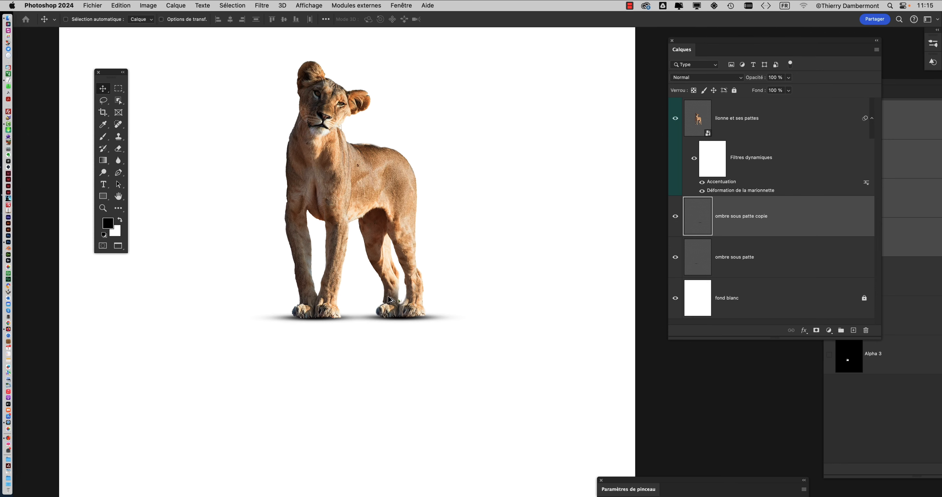
Reopen the Puppet Warp (Déformation de la marionnette) smart filter on the lioness layer and delete the outer pins on both rear paws
{"action": "scroll", "coordinate": [388, 297], "scroll_direction": "up", "scroll_amount": 4}
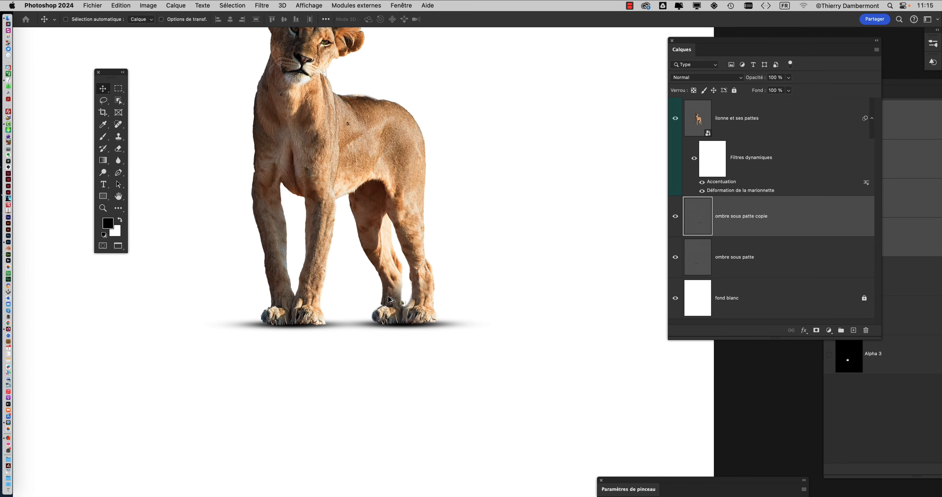
{"action": "left_click_drag", "start_coordinate": [388, 298], "coordinate": [390, 319]}
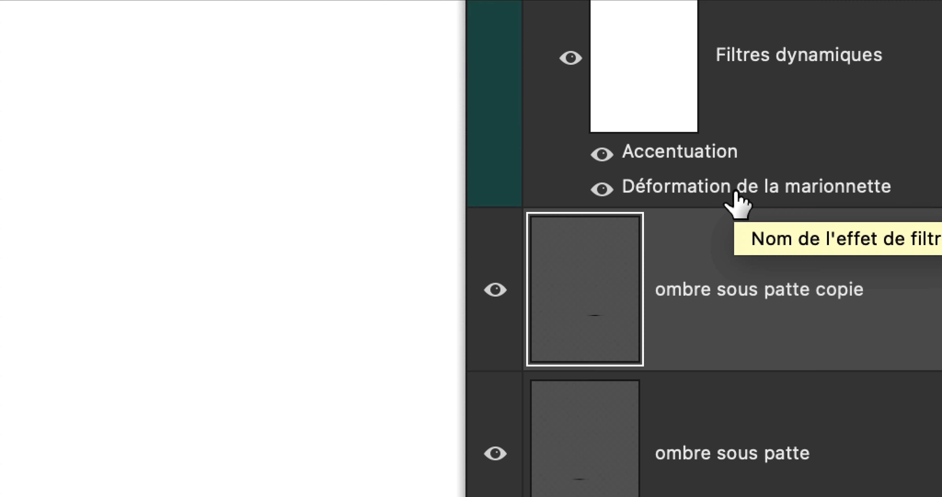
{"action": "left_click", "coordinate": [736, 193]}
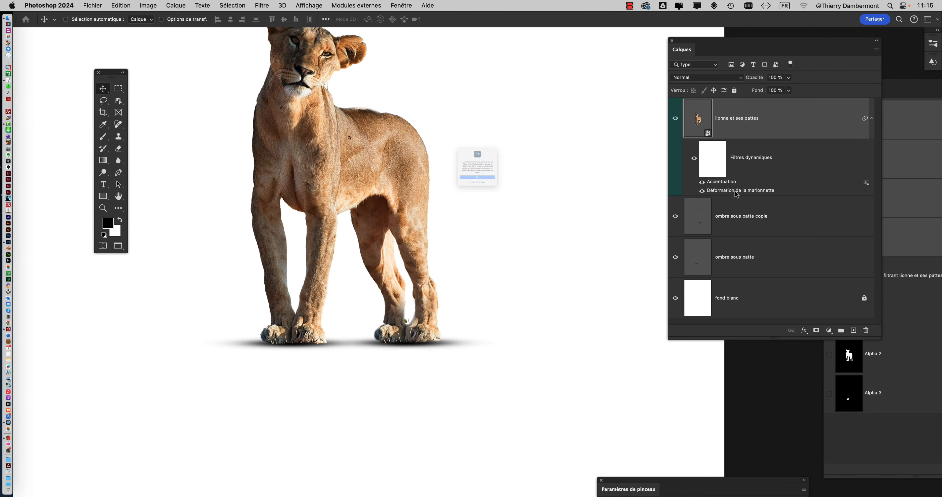
{"action": "left_click", "coordinate": [527, 205]}
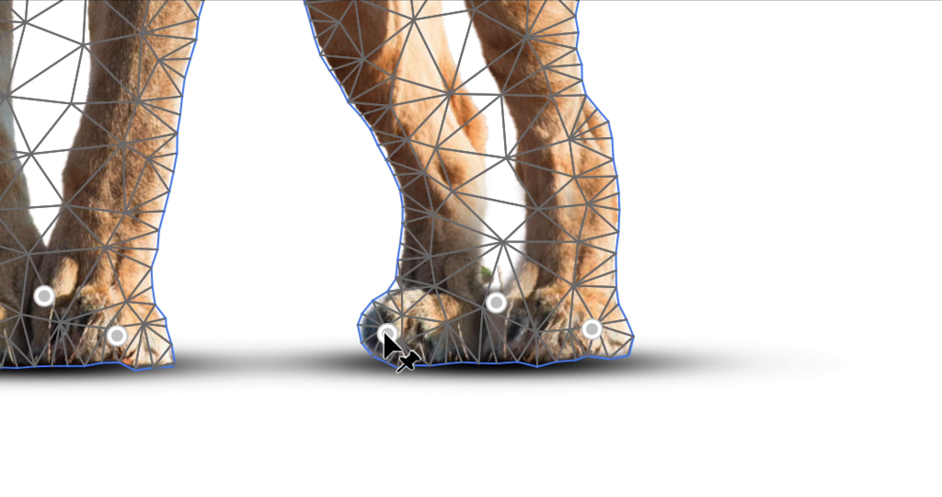
{"action": "key", "text": "Delete"}
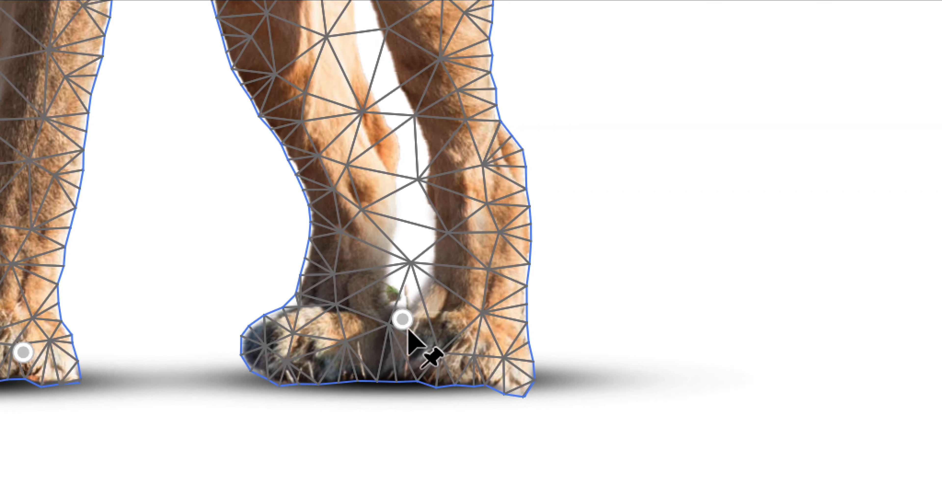
Raise the rear paws with the pin between them and rotate that pin to about -7° to level the paws
{"action": "left_click", "coordinate": [328, 307]}
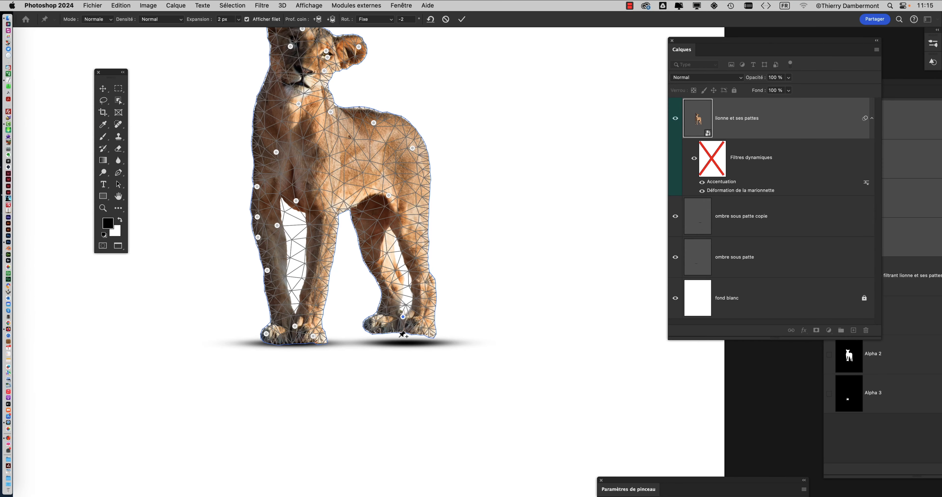
{"action": "scroll", "coordinate": [403, 319], "scroll_direction": "up", "scroll_amount": 2}
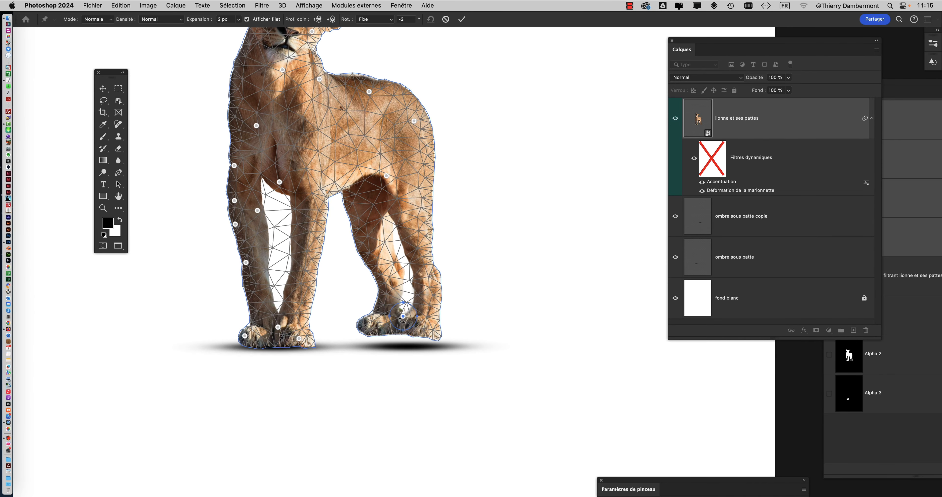
{"action": "key", "text": "alt"}
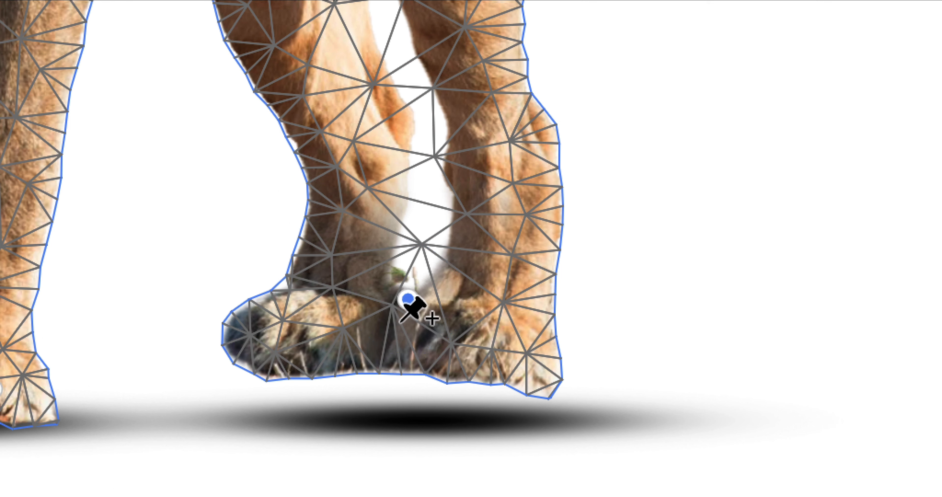
{"action": "key", "text": "alt"}
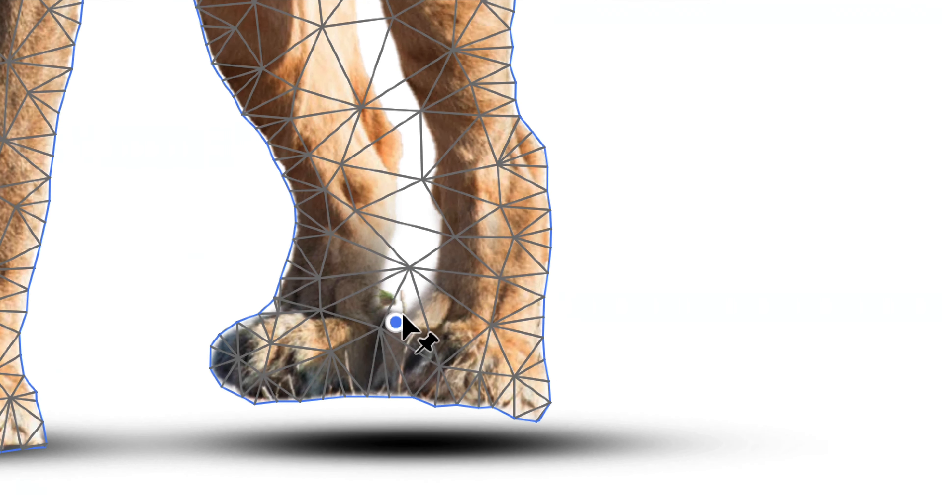
{"action": "left_click_drag", "start_coordinate": [396, 321], "coordinate": [410, 326]}
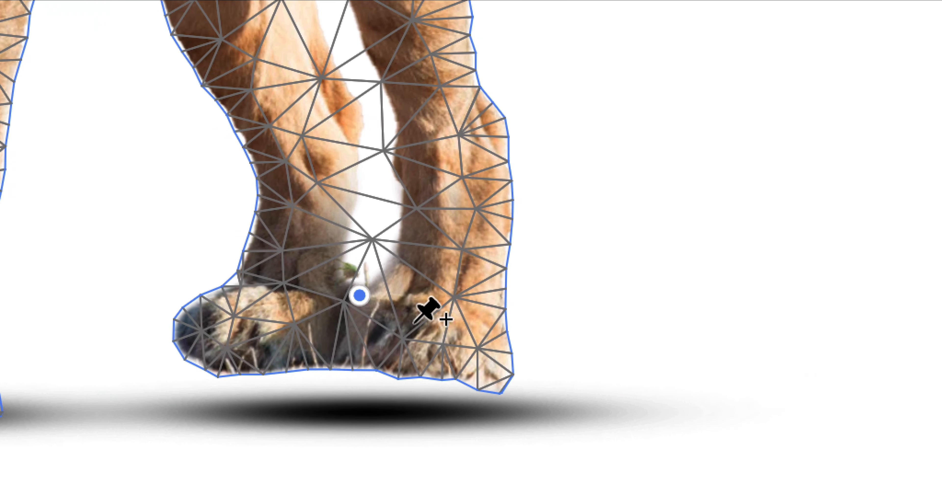
{"action": "key", "text": "alt"}
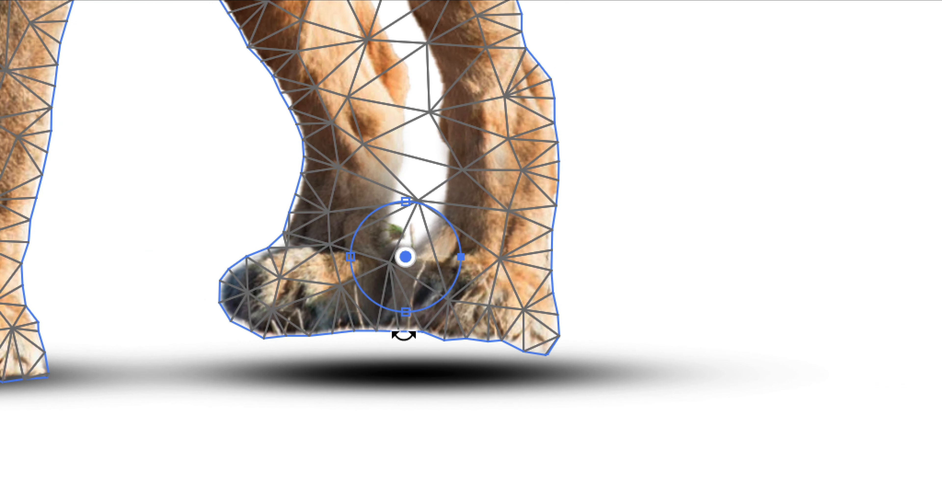
{"action": "key", "text": "alt"}
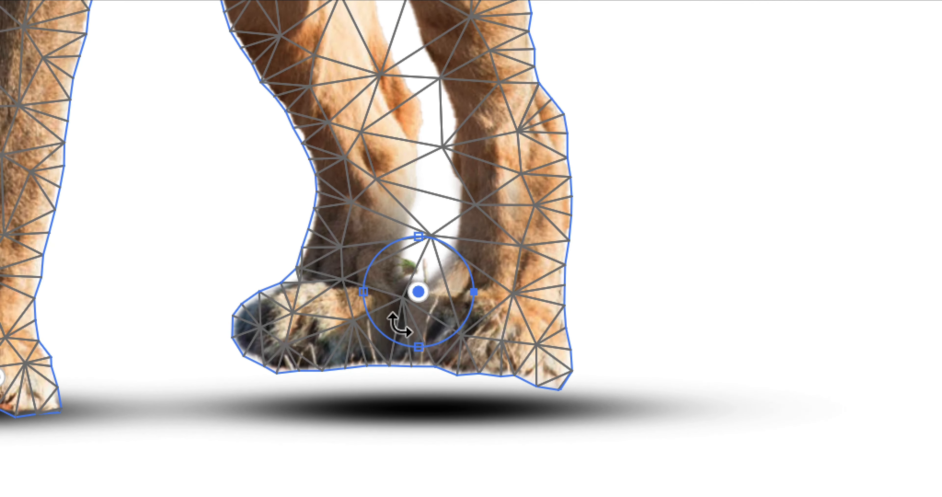
{"action": "left_click_drag", "start_coordinate": [384, 284], "coordinate": [389, 292], "text": "alt"}
{"action": "left_click_drag", "start_coordinate": [399, 324], "coordinate": [399, 319]}
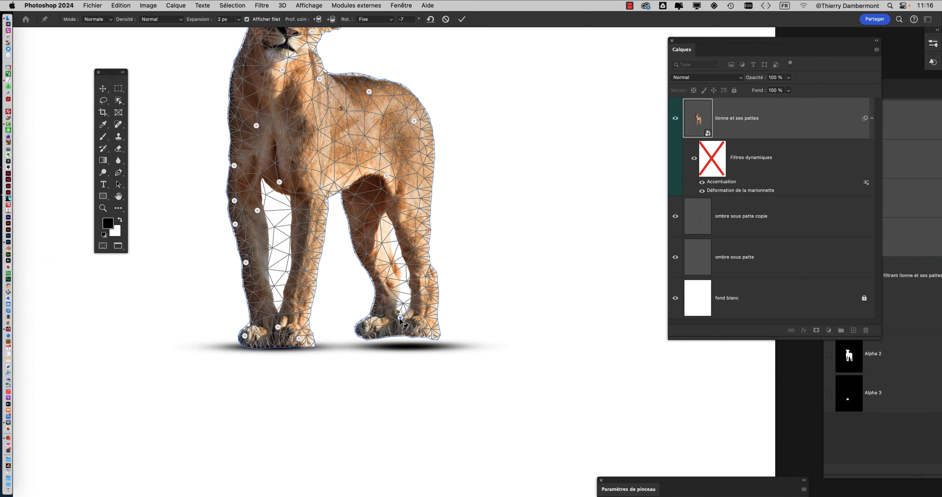
Add a warp pin on each rear ankle and shift the one on the lioness's inner rear leg toward the other leg
{"action": "scroll", "coordinate": [401, 322], "scroll_direction": "down", "scroll_amount": 2}
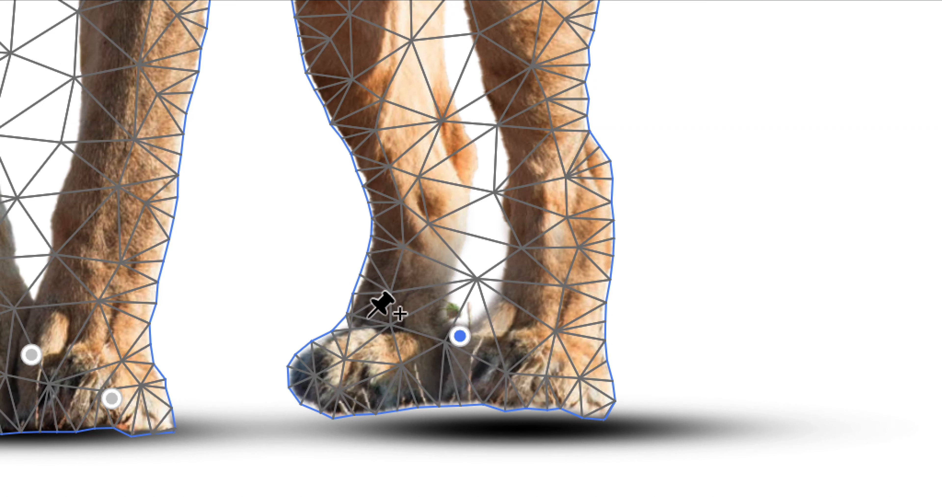
{"action": "left_click", "coordinate": [359, 314]}
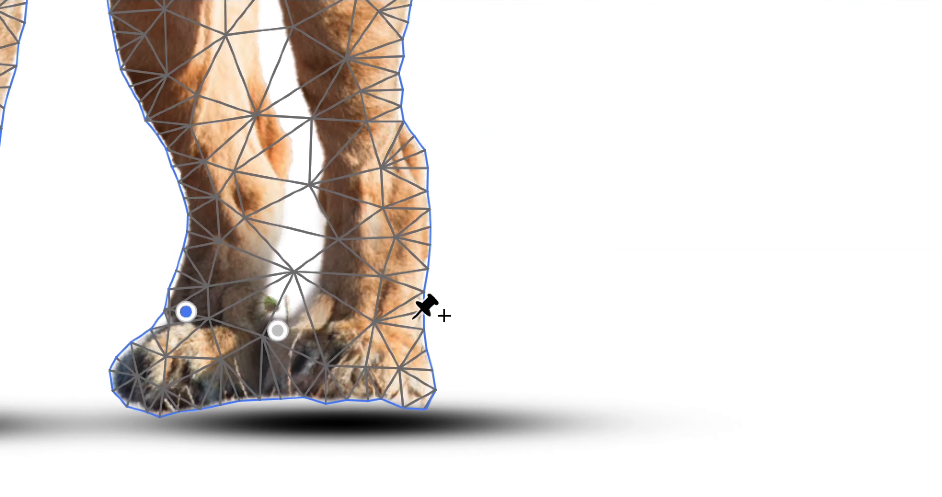
{"action": "left_click", "coordinate": [410, 318]}
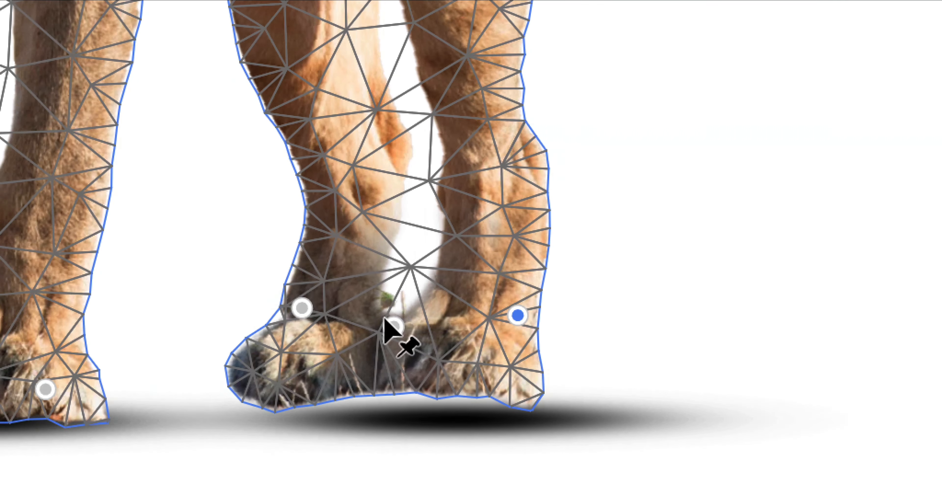
{"action": "left_click", "coordinate": [186, 312]}
{"action": "left_click_drag", "start_coordinate": [369, 318], "coordinate": [391, 316]}
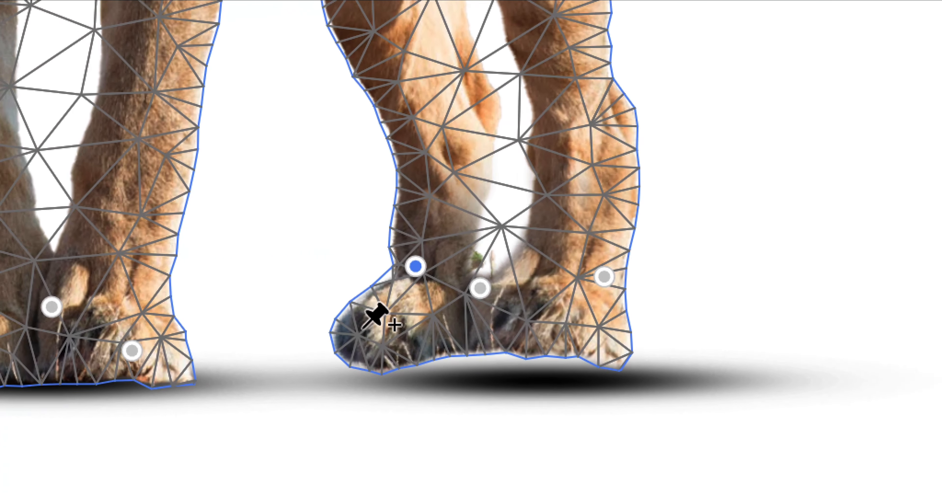
Pin the toes of both rear paws and pull them inward to make the paws more compact
{"action": "left_click", "coordinate": [337, 382]}
{"action": "left_click_drag", "start_coordinate": [337, 382], "coordinate": [348, 367]}
{"action": "left_click_drag", "start_coordinate": [364, 329], "coordinate": [408, 332]}
{"action": "left_click", "coordinate": [387, 383]}
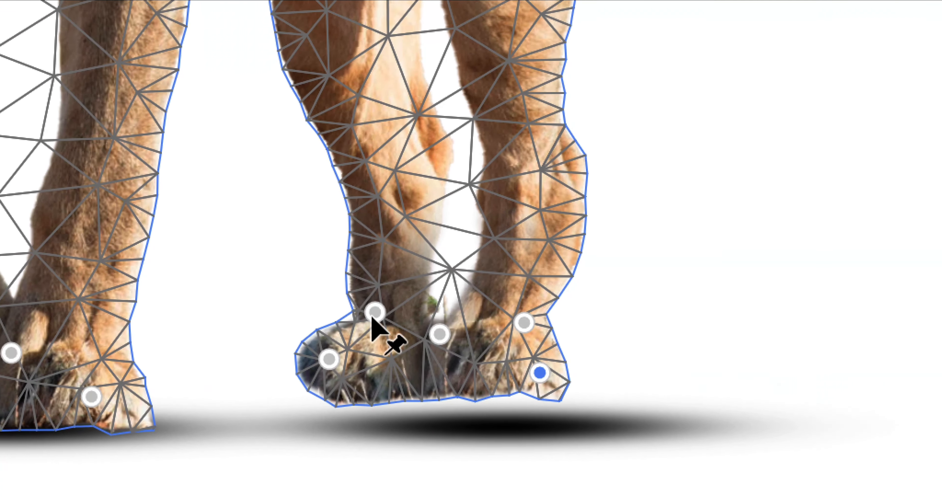
Pin both rear lower legs above the ankles to straighten them, and lower the inner rear paw's toe pin slightly
{"action": "left_click_drag", "start_coordinate": [377, 294], "coordinate": [385, 296]}
{"action": "left_click", "coordinate": [374, 307]}
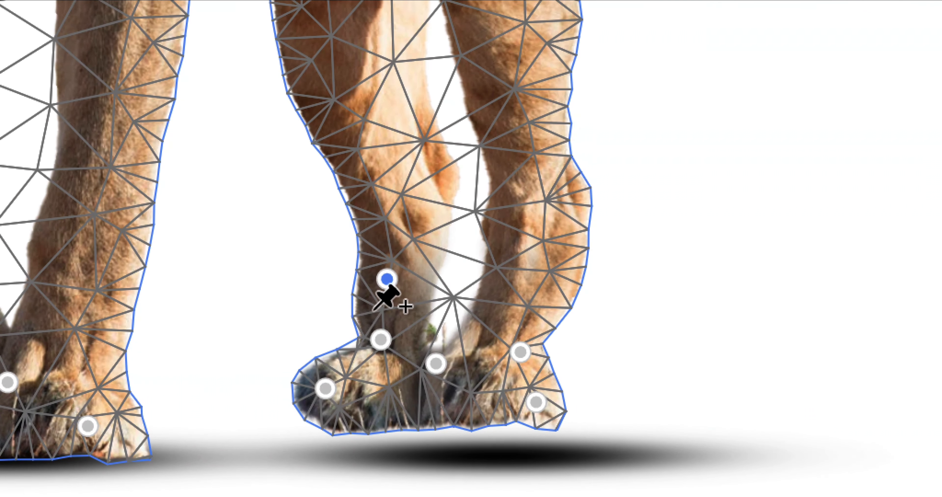
{"action": "left_click", "coordinate": [371, 336]}
{"action": "left_click_drag", "start_coordinate": [371, 336], "coordinate": [374, 338]}
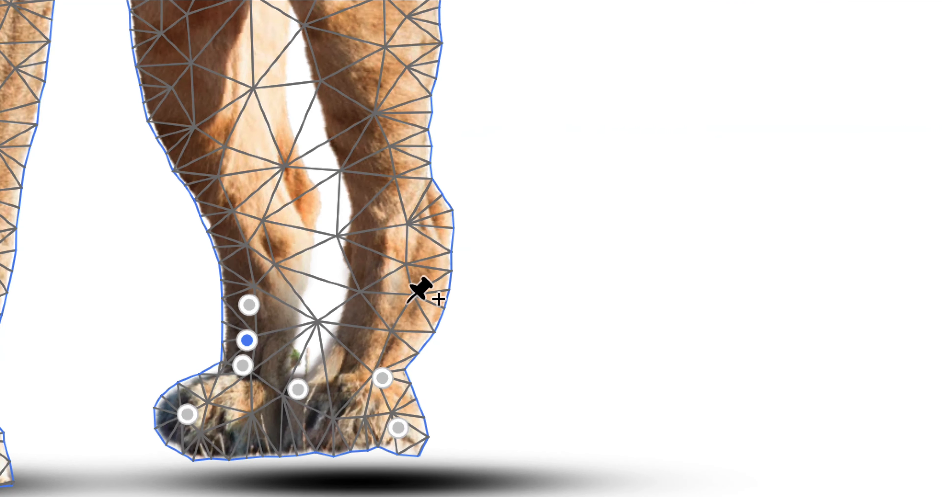
{"action": "left_click", "coordinate": [537, 273]}
{"action": "left_click_drag", "start_coordinate": [407, 305], "coordinate": [405, 308]}
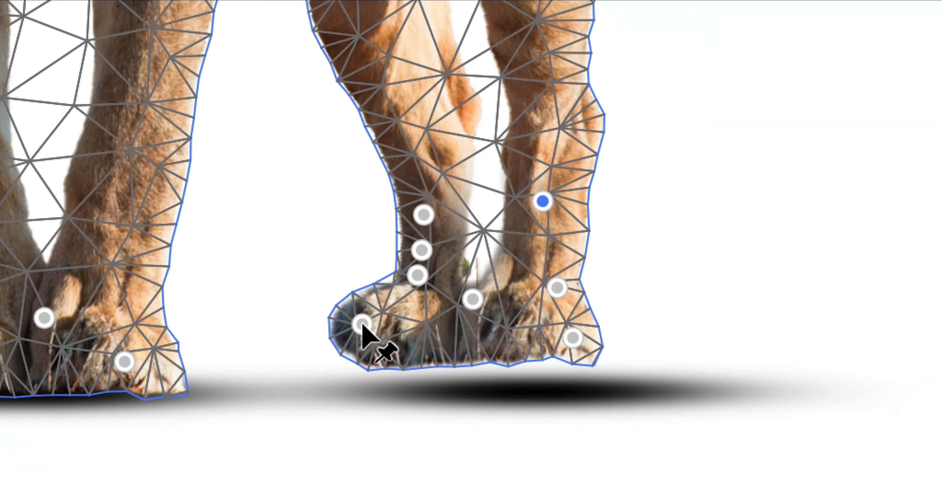
{"action": "left_click_drag", "start_coordinate": [362, 324], "coordinate": [362, 327]}
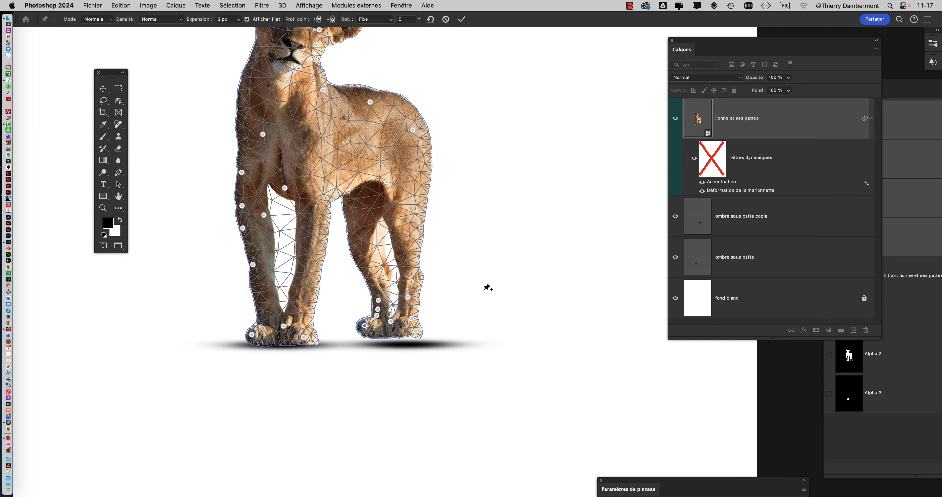
Add pins on the rear thigh and hindquarters edge, pull the rump slightly up and outward, and apply the Puppet Warp
{"action": "left_click_drag", "start_coordinate": [365, 251], "coordinate": [366, 249]}
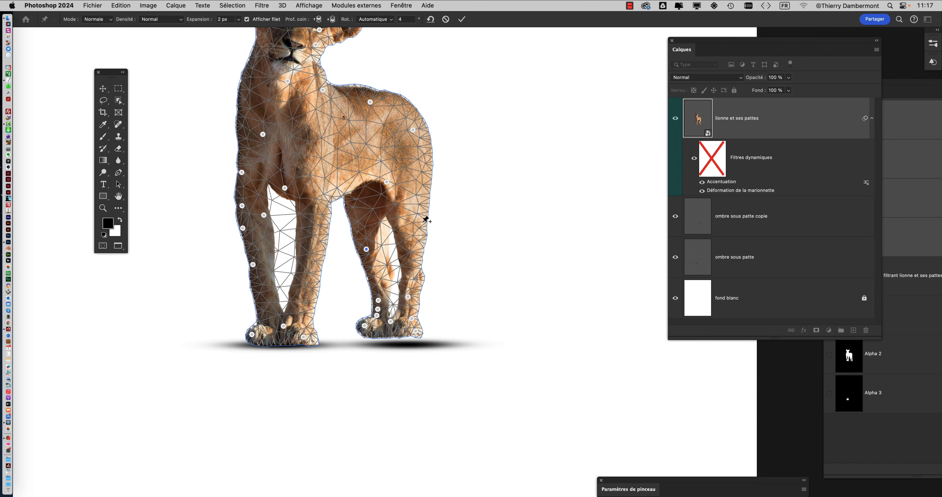
{"action": "left_click_drag", "start_coordinate": [428, 181], "coordinate": [431, 181]}
{"action": "left_click_drag", "start_coordinate": [413, 130], "coordinate": [417, 124]}
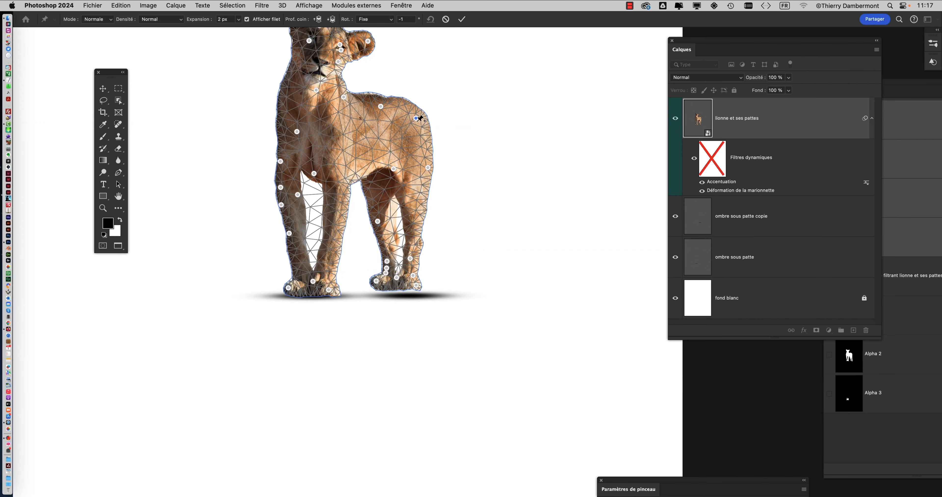
{"action": "left_click_drag", "start_coordinate": [414, 164], "coordinate": [424, 225]}
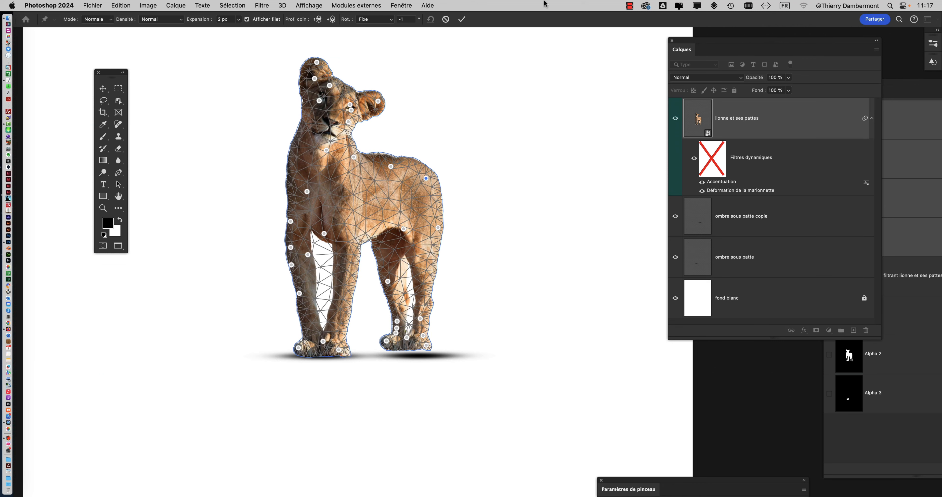
{"action": "left_click", "coordinate": [462, 19]}
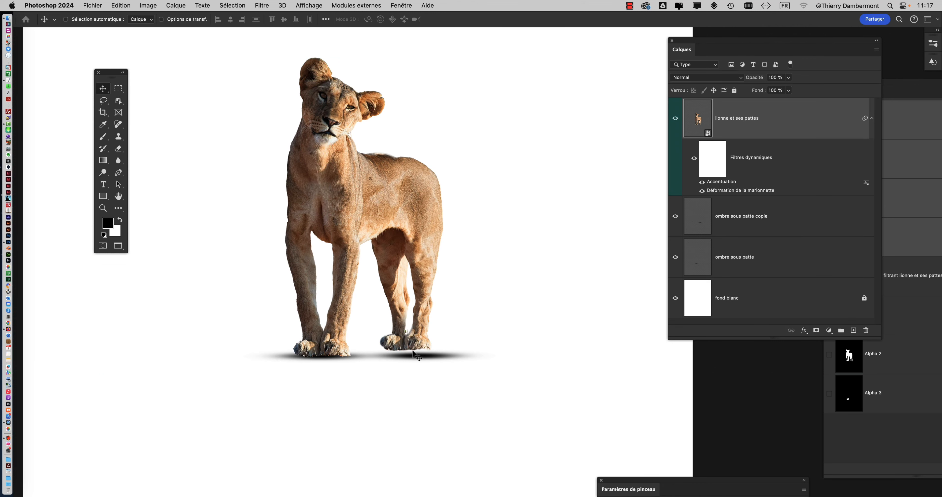
Move the "ombre sous patte copie" shadow up and inward so it sits directly under the raised rear paws
{"action": "scroll", "coordinate": [416, 354], "scroll_direction": "up", "scroll_amount": 3}
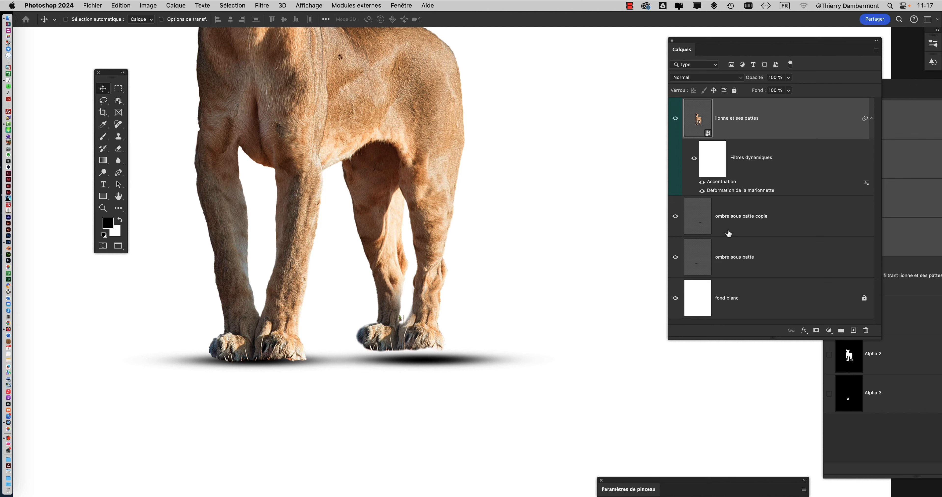
{"action": "left_click", "coordinate": [731, 221]}
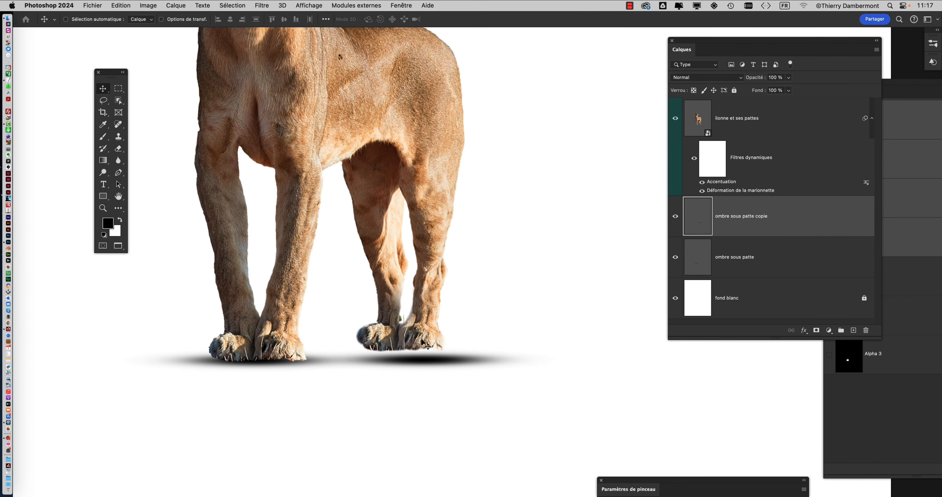
{"action": "left_click_drag", "start_coordinate": [443, 366], "coordinate": [420, 356]}
{"action": "scroll", "coordinate": [421, 363], "scroll_direction": "down", "scroll_amount": 8}
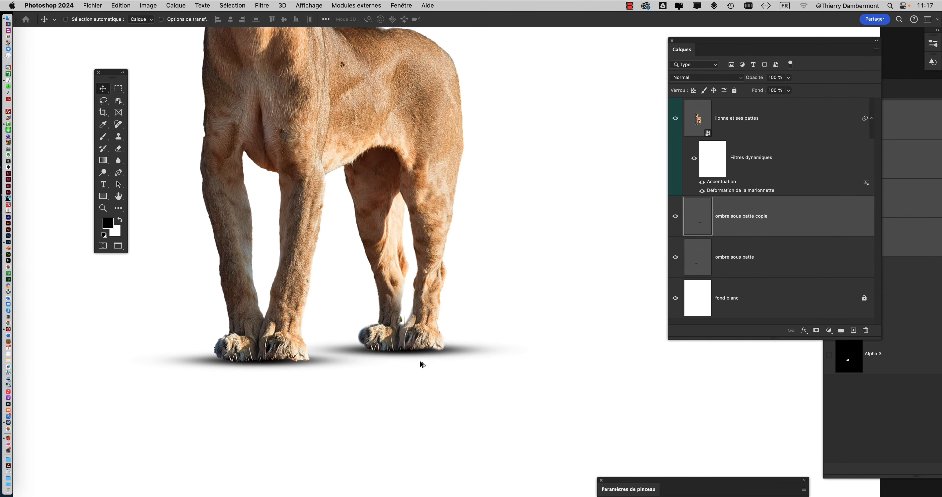
Check the shadows on the whole lioness and nudge the rear-paw shadow about 6 px horizontally and 1 px vertically
{"action": "scroll", "coordinate": [423, 366], "scroll_direction": "down", "scroll_amount": 1}
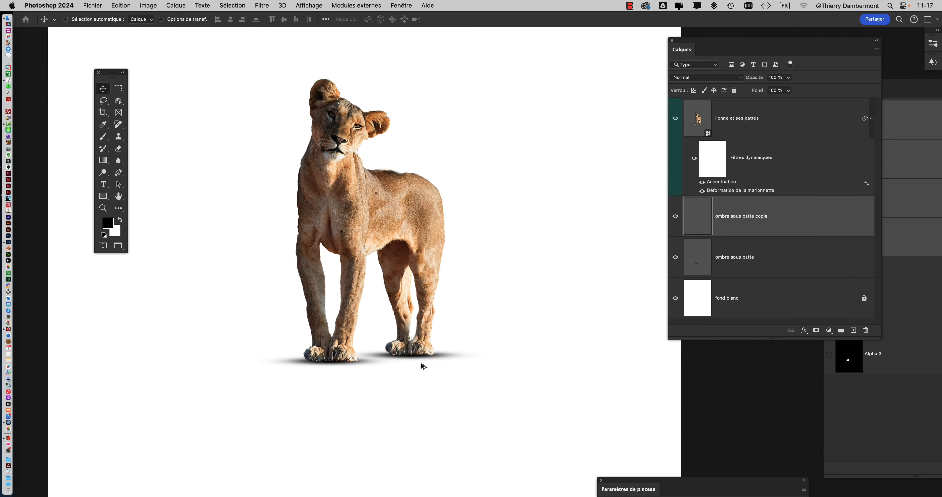
{"action": "scroll", "coordinate": [422, 368], "scroll_direction": "down", "scroll_amount": 2}
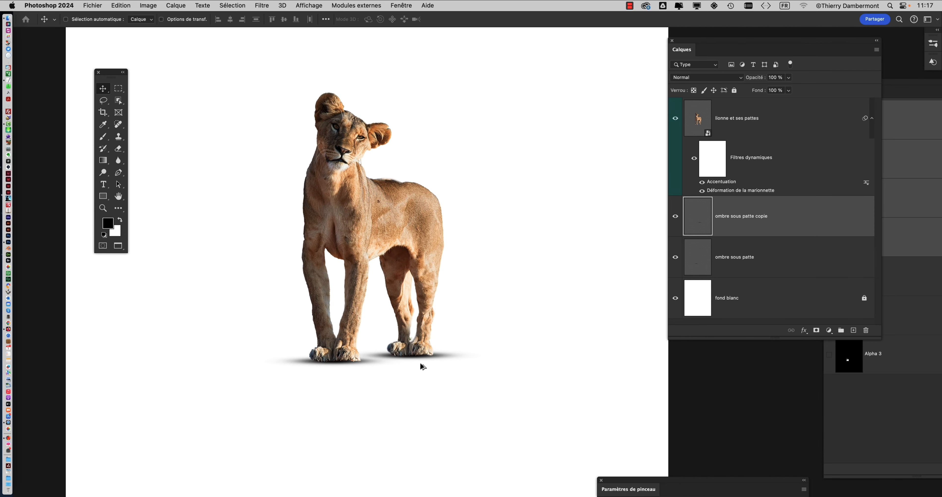
{"action": "scroll", "coordinate": [420, 363], "scroll_direction": "up", "scroll_amount": 2}
{"action": "scroll", "coordinate": [421, 363], "scroll_direction": "down", "scroll_amount": 1}
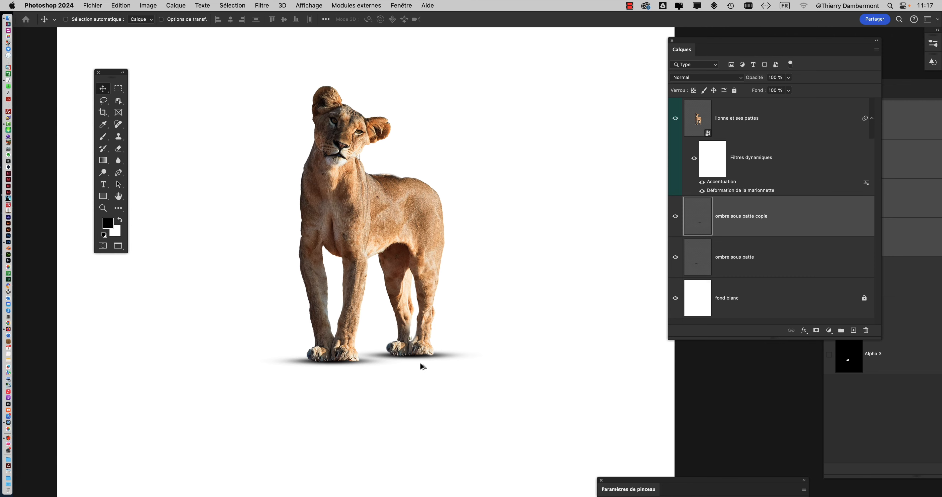
{"action": "scroll", "coordinate": [421, 363], "scroll_direction": "up", "scroll_amount": 3}
{"action": "scroll", "coordinate": [418, 363], "scroll_direction": "down", "scroll_amount": 3}
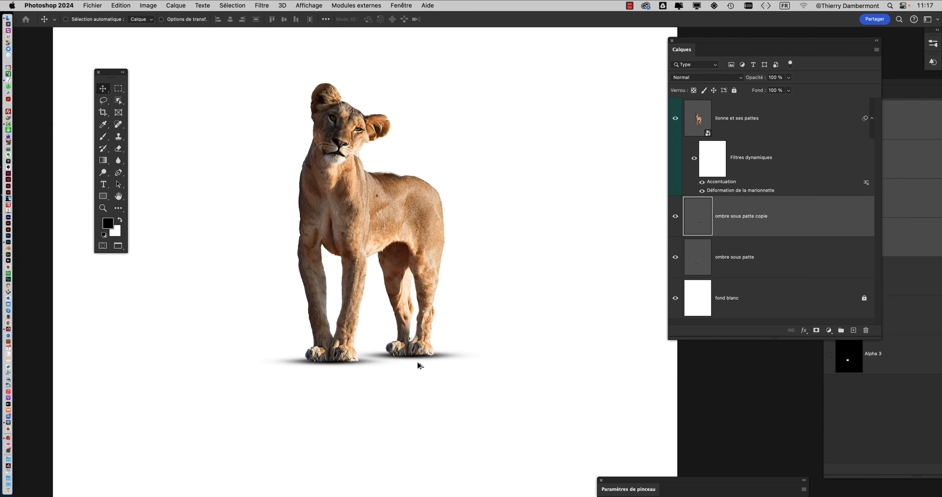
{"action": "scroll", "coordinate": [420, 364], "scroll_direction": "down", "scroll_amount": 1}
{"action": "left_click_drag", "start_coordinate": [419, 358], "coordinate": [420, 358]}
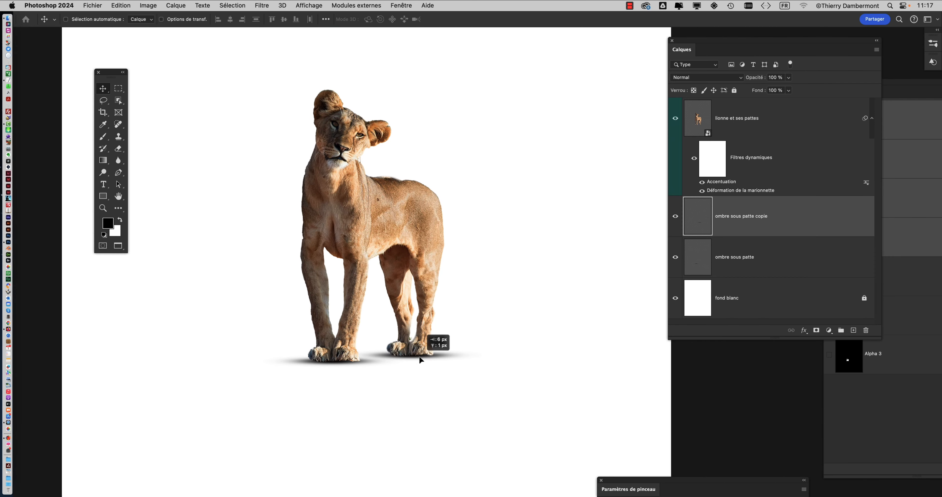
{"action": "scroll", "coordinate": [289, 95], "scroll_direction": "right", "scroll_amount": 5}
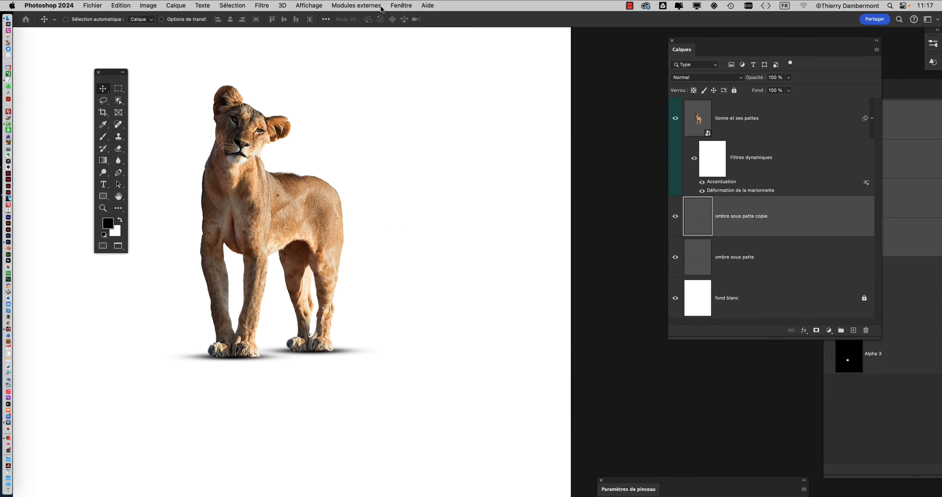
Show the document history, place it beside the lioness and enlarge it to display the list of recent states
{"action": "left_click", "coordinate": [402, 5]}
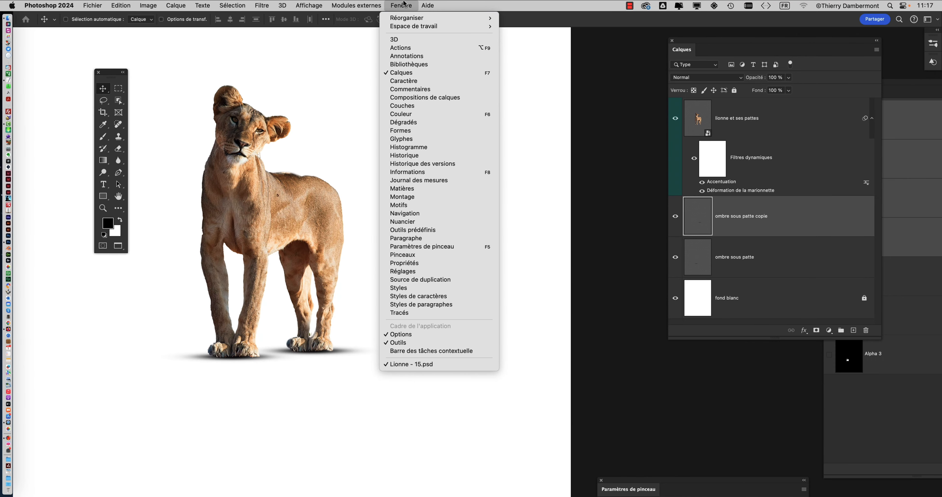
{"action": "left_click", "coordinate": [413, 157]}
{"action": "left_click_drag", "start_coordinate": [844, 39], "coordinate": [502, 53]}
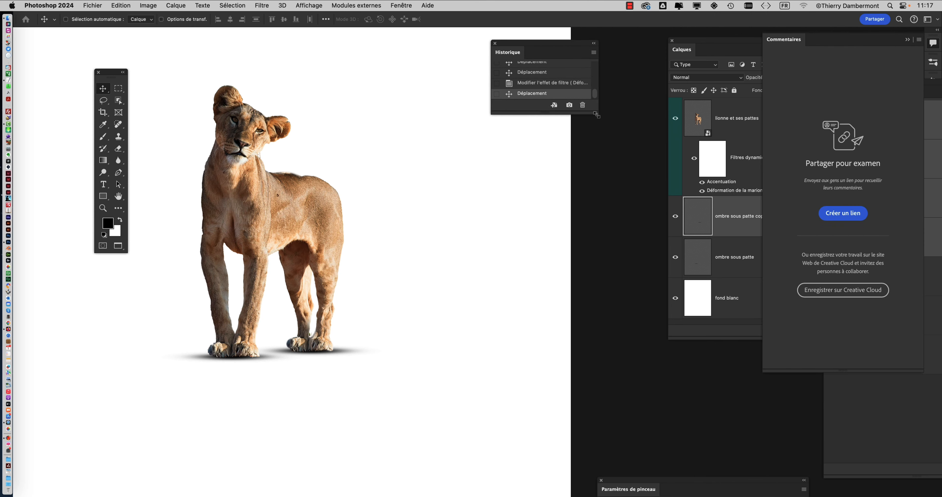
{"action": "left_click_drag", "start_coordinate": [594, 112], "coordinate": [624, 446]}
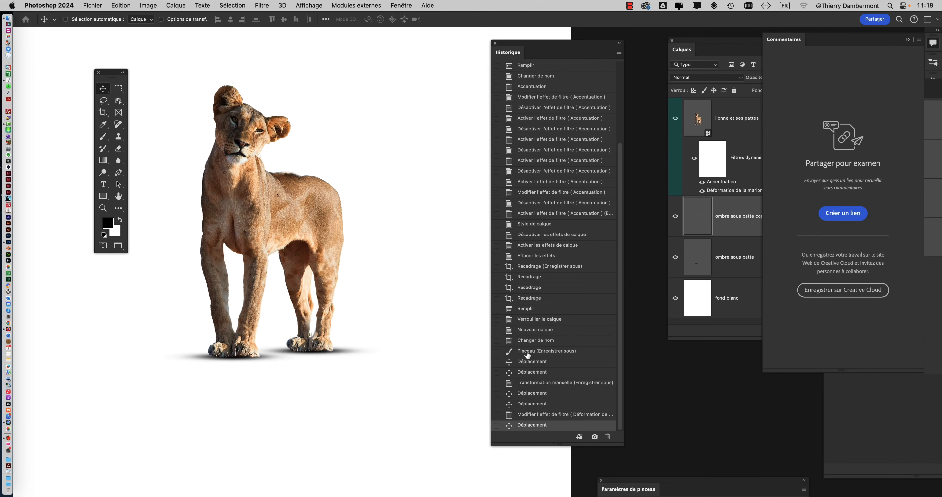
Step through the history states from the shadow's brush stroke to the placement of the rear-paw shadow copy to review the build-up
{"action": "left_click", "coordinate": [528, 356]}
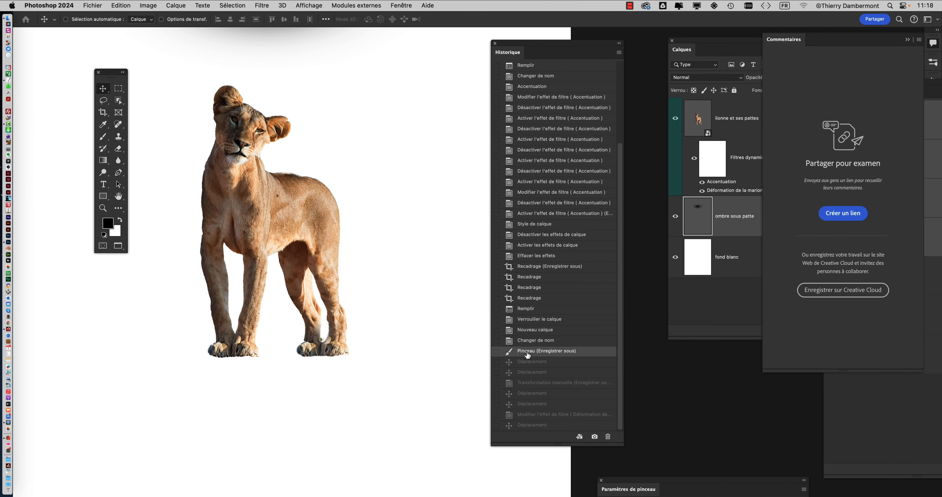
{"action": "left_click", "coordinate": [528, 362]}
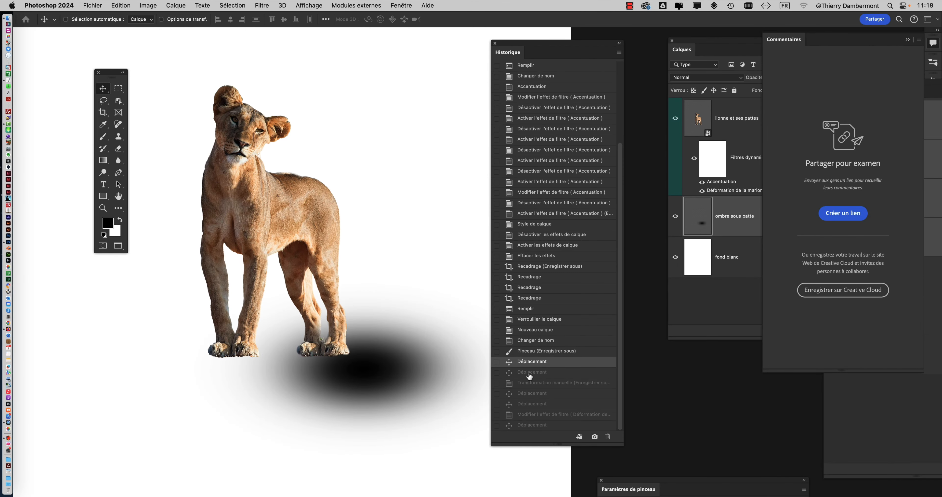
{"action": "left_click", "coordinate": [530, 375]}
{"action": "left_click", "coordinate": [529, 384]}
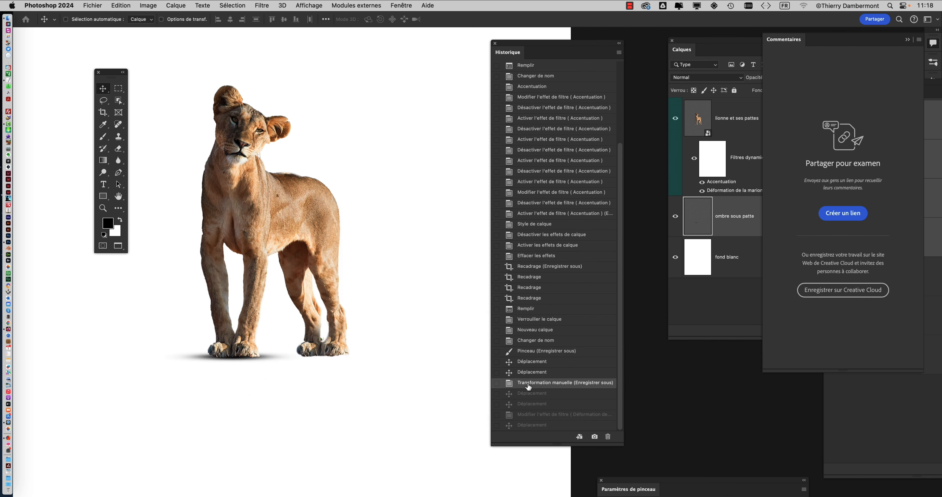
{"action": "left_click", "coordinate": [527, 395]}
{"action": "left_click", "coordinate": [526, 405]}
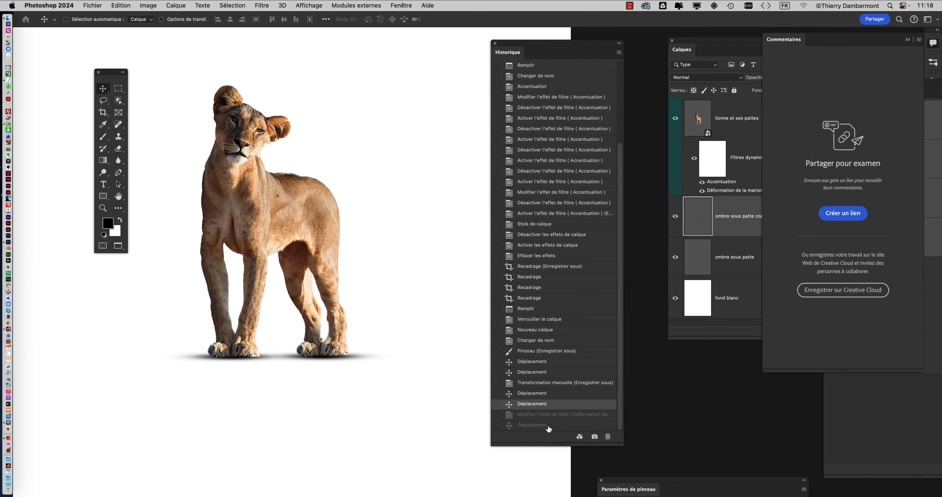
Compare the lioness's rear legs and shadow before and after the Puppet Warp edit by alternating between history states, ending on the latest
{"action": "left_click", "coordinate": [547, 425]}
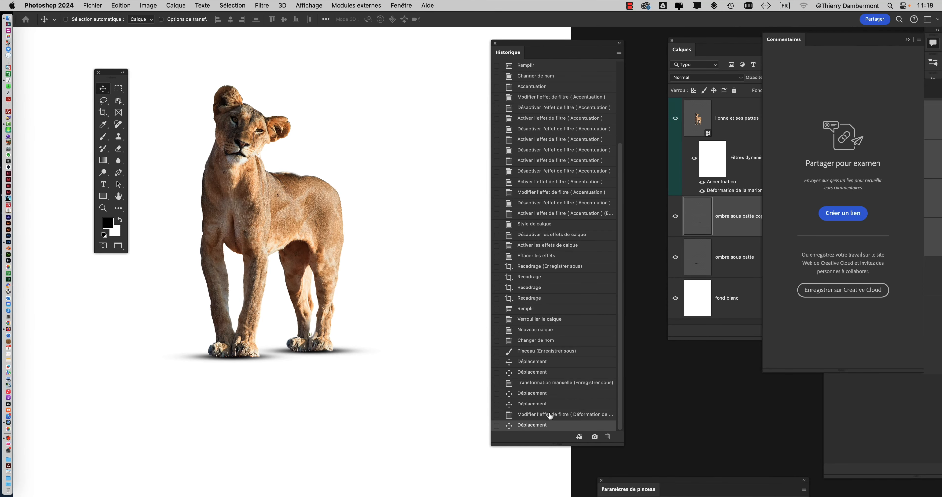
{"action": "left_click", "coordinate": [549, 404]}
{"action": "left_click", "coordinate": [551, 425]}
{"action": "left_click", "coordinate": [552, 406]}
{"action": "left_click", "coordinate": [552, 424]}
{"action": "left_click", "coordinate": [550, 406]}
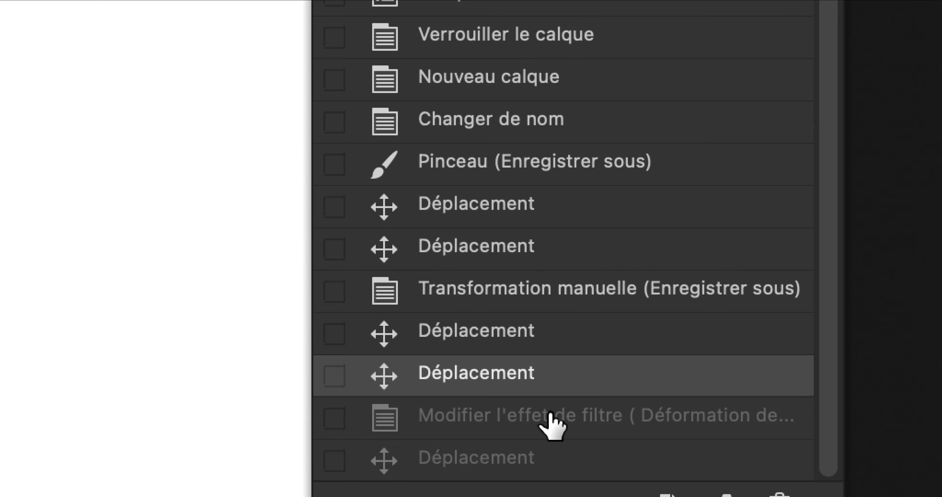
{"action": "left_click", "coordinate": [550, 425]}
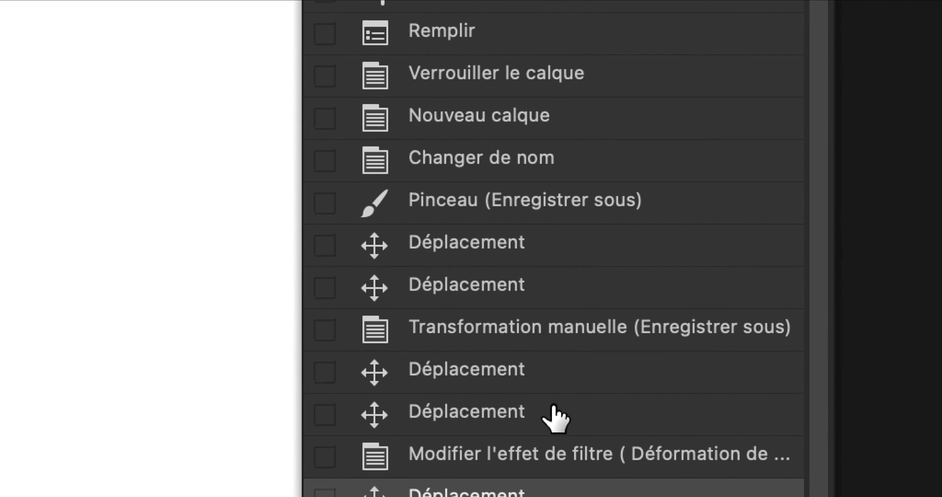
{"action": "left_click", "coordinate": [552, 407]}
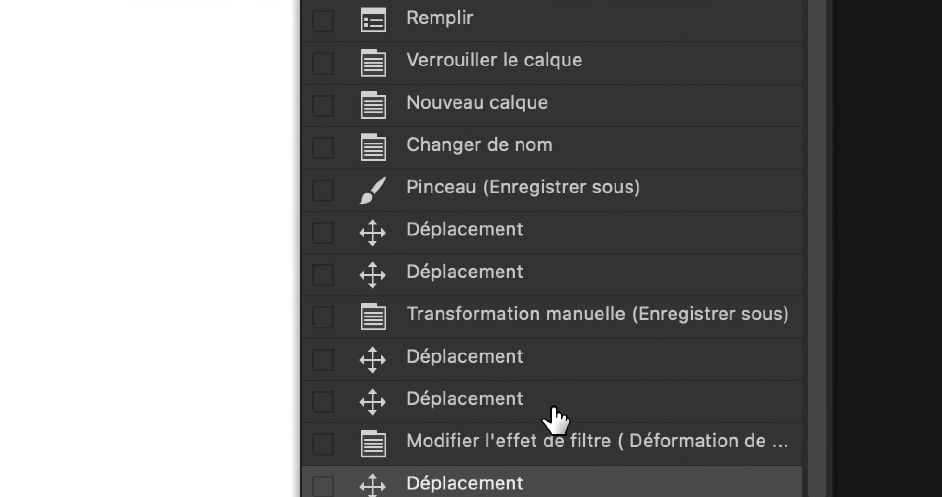
{"action": "left_click", "coordinate": [553, 376]}
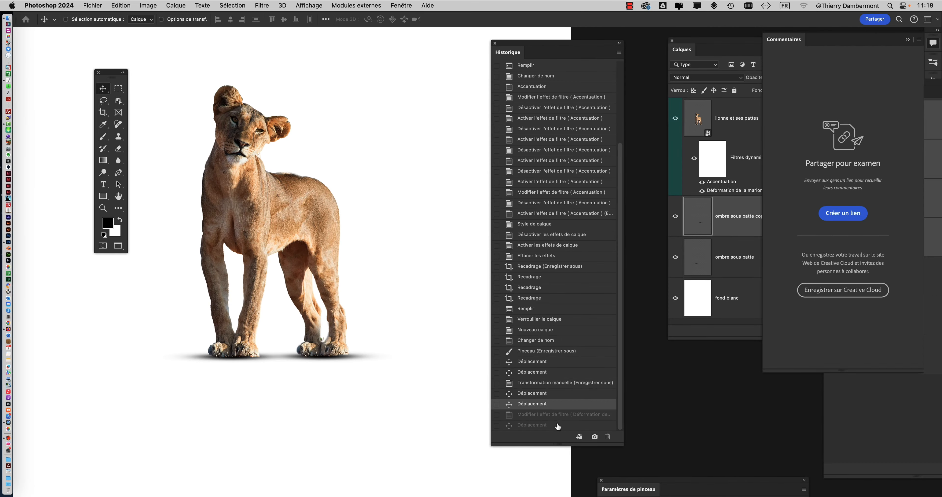
{"action": "left_click", "coordinate": [557, 425]}
{"action": "left_click", "coordinate": [558, 405]}
{"action": "left_click", "coordinate": [560, 424]}
{"action": "left_click", "coordinate": [559, 405]}
{"action": "left_click", "coordinate": [558, 419]}
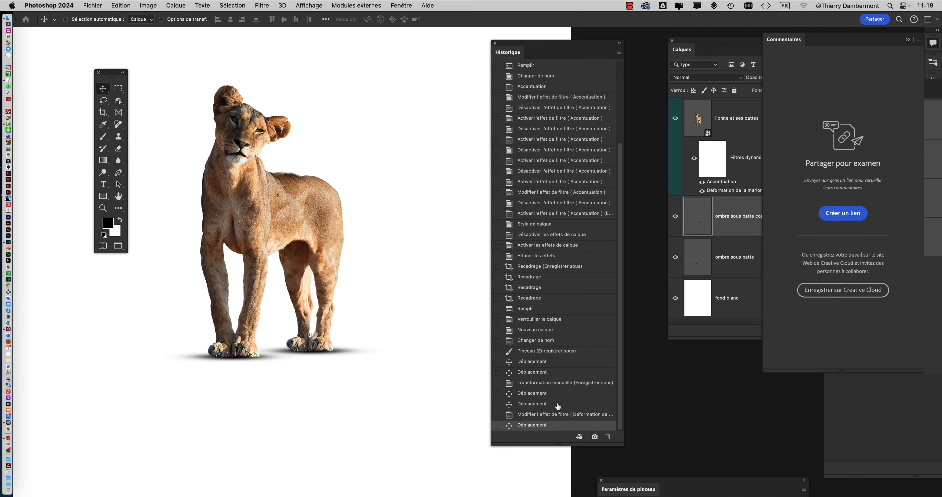
{"action": "left_click", "coordinate": [557, 405]}
{"action": "left_click", "coordinate": [557, 426]}
{"action": "left_click", "coordinate": [559, 405]}
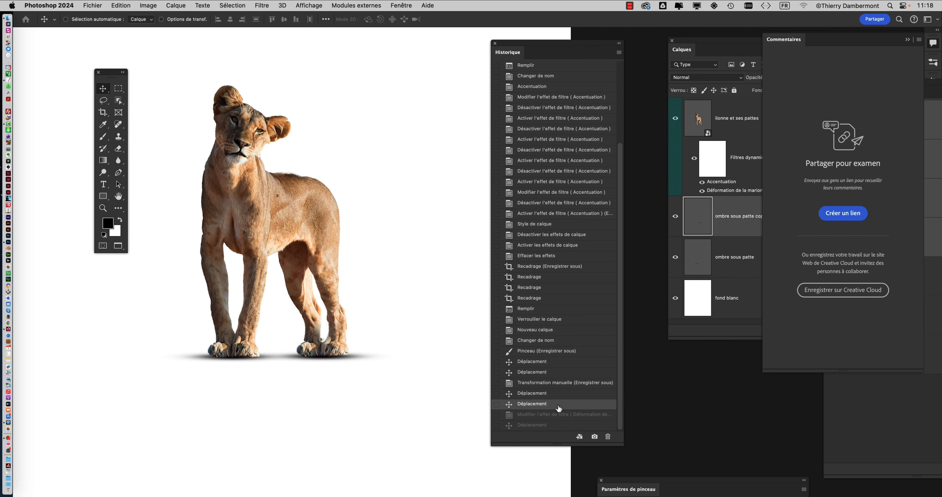
{"action": "left_click", "coordinate": [558, 425]}
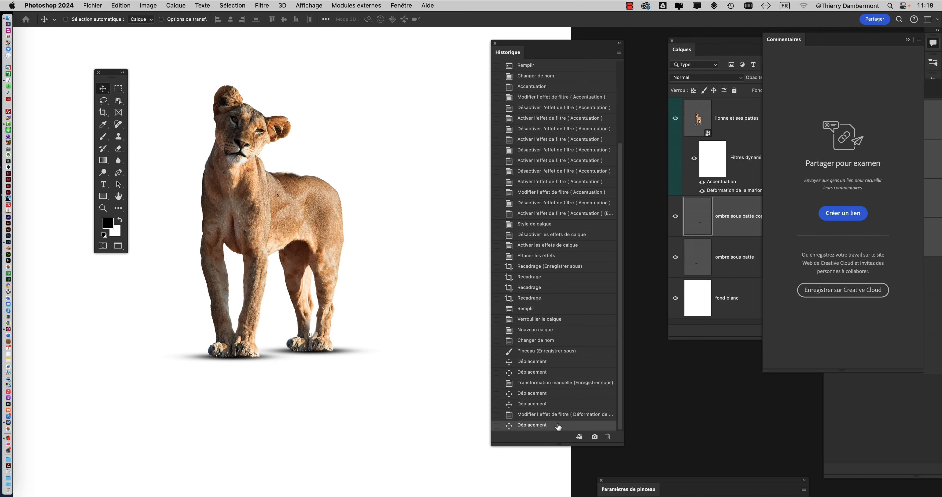
{"action": "left_click", "coordinate": [558, 404]}
{"action": "left_click", "coordinate": [554, 424]}
{"action": "left_click", "coordinate": [554, 406]}
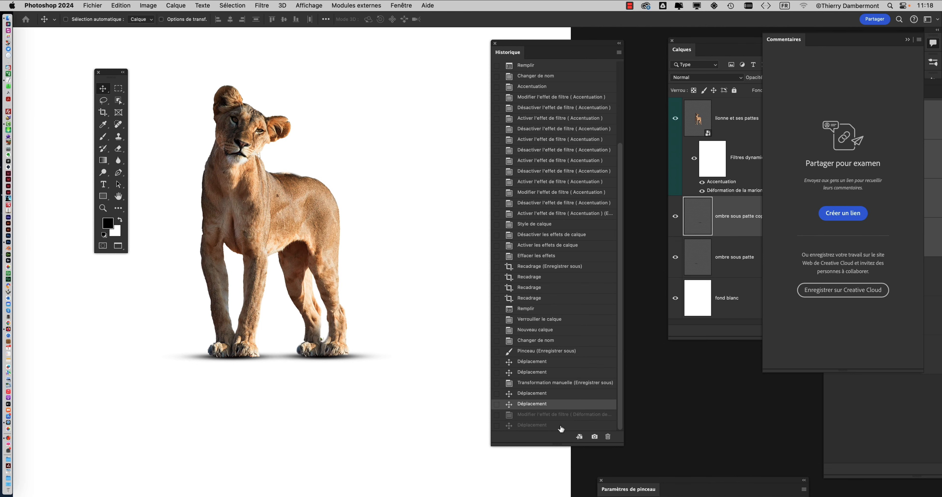
{"action": "left_click", "coordinate": [560, 425]}
{"action": "left_click", "coordinate": [559, 406]}
{"action": "left_click", "coordinate": [560, 426]}
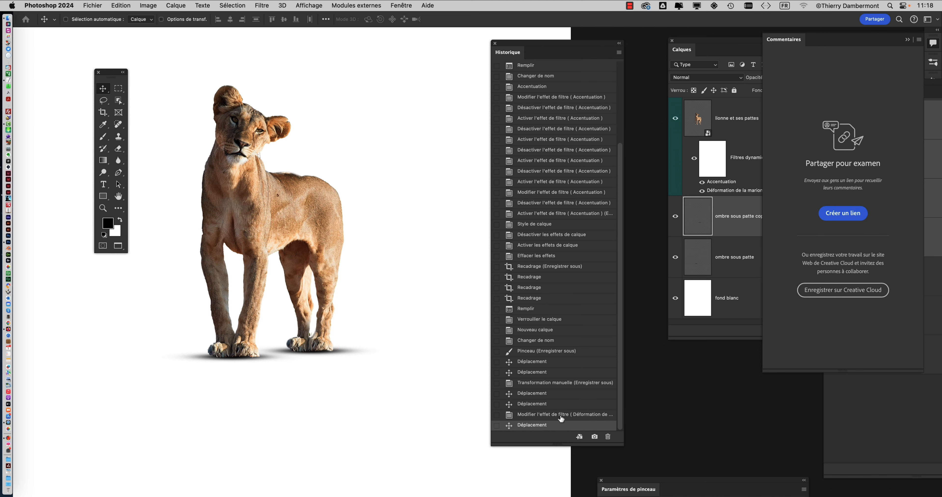
{"action": "left_click", "coordinate": [560, 406]}
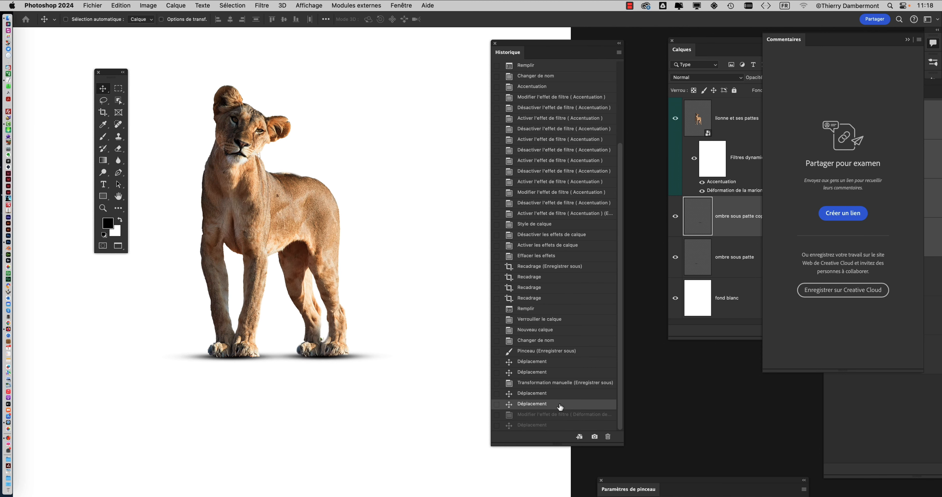
{"action": "left_click", "coordinate": [559, 425]}
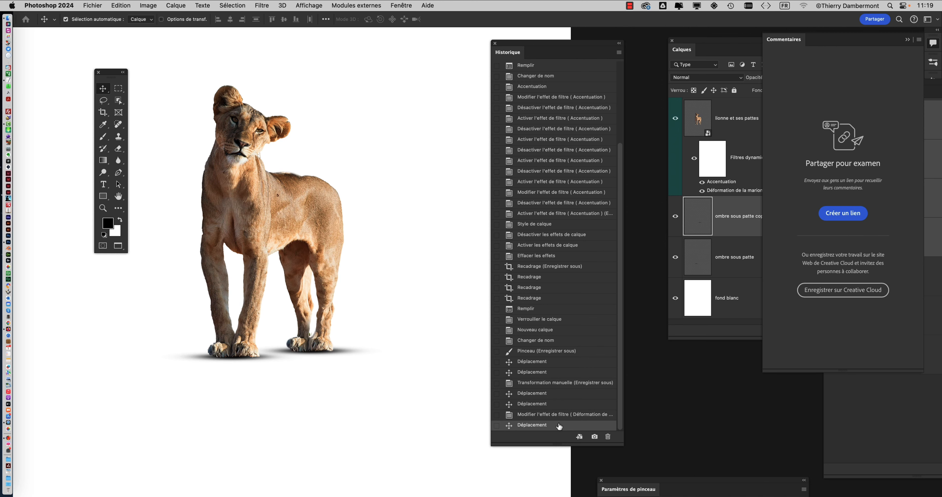
Save the document as a new version named "Lionne - 16.psd" in the "trucage lionne" folder
{"action": "left_click", "coordinate": [87, 5]}
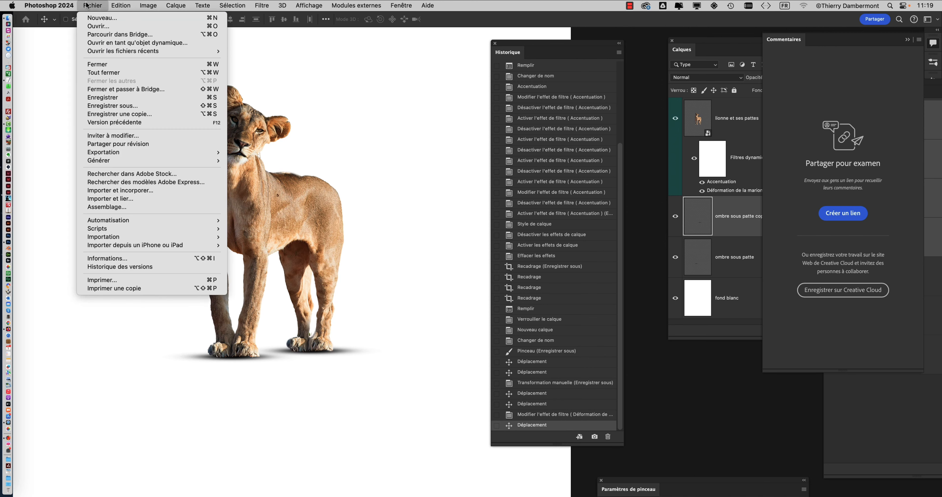
{"action": "left_click", "coordinate": [137, 106]}
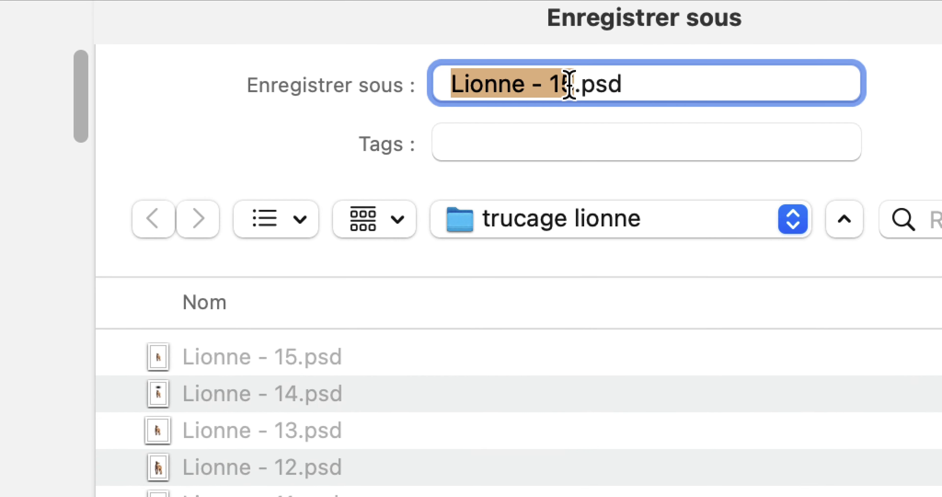
{"action": "left_click_drag", "start_coordinate": [476, 44], "coordinate": [490, 44]}
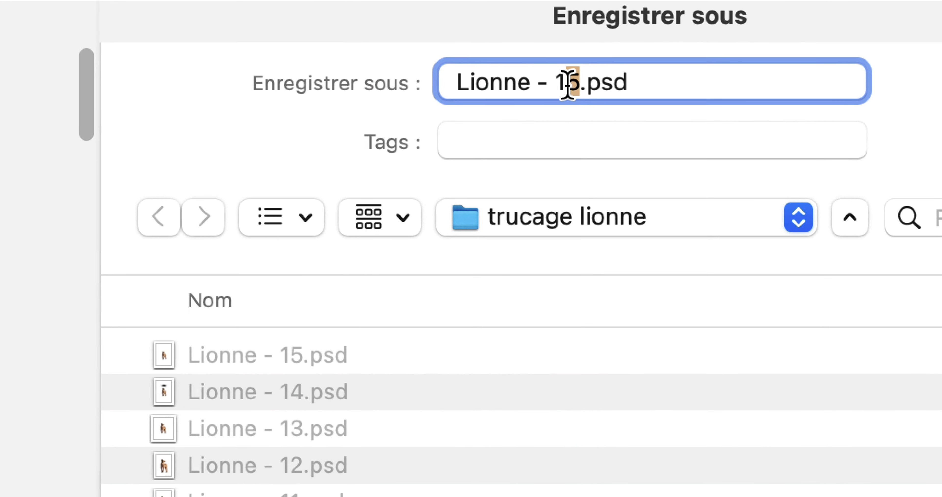
{"action": "type", "text": "6"}
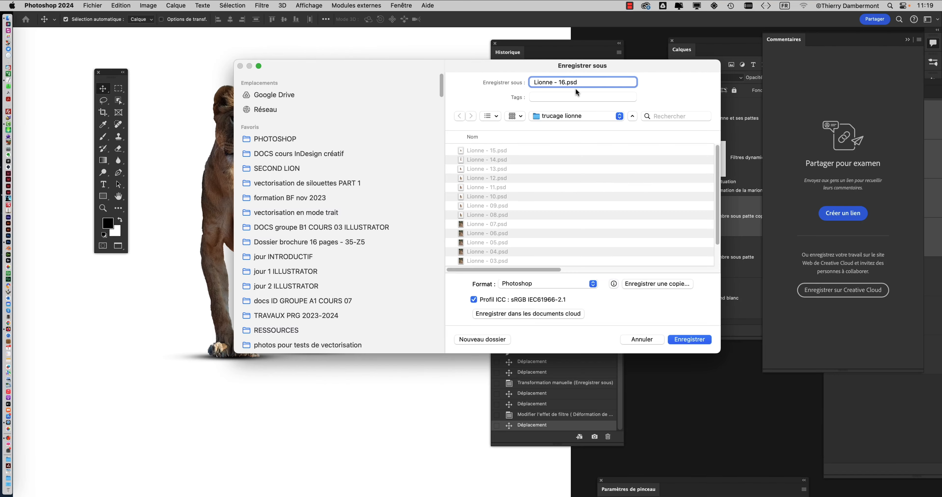
{"action": "left_click", "coordinate": [690, 338]}
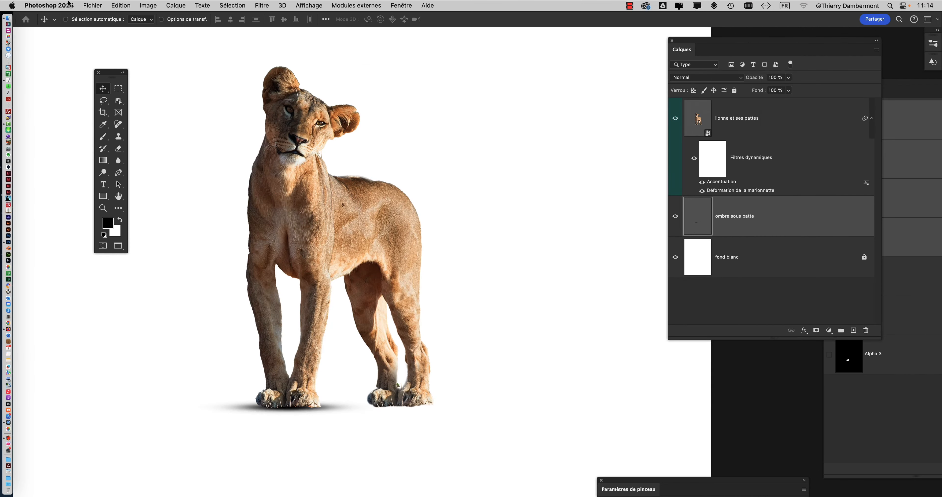
Save the version with only the front-paw shadow as "Lionne - 15.psd" in the "trucage lionne" folder
{"action": "left_click", "coordinate": [93, 5]}
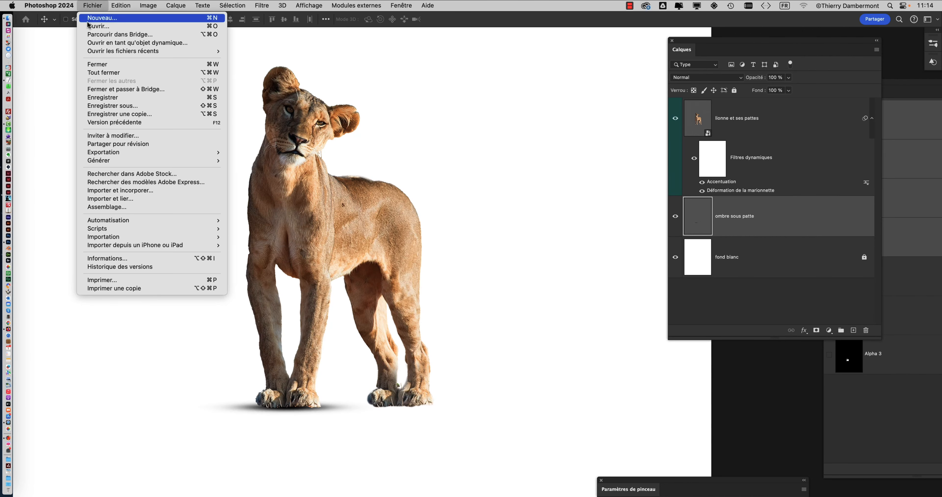
{"action": "left_click", "coordinate": [121, 106]}
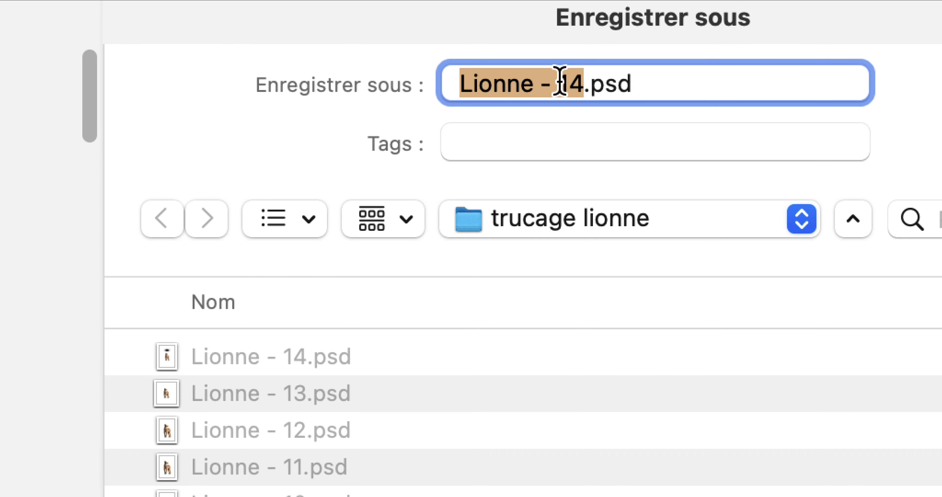
{"action": "left_click", "coordinate": [584, 83]}
{"action": "key", "text": "BackSpace"}
{"action": "type", "text": "5"}
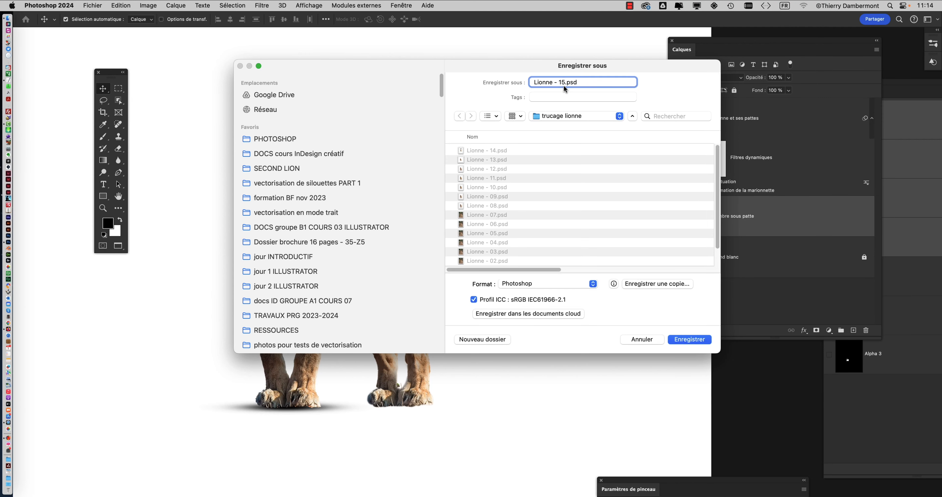
{"action": "left_click", "coordinate": [690, 340]}
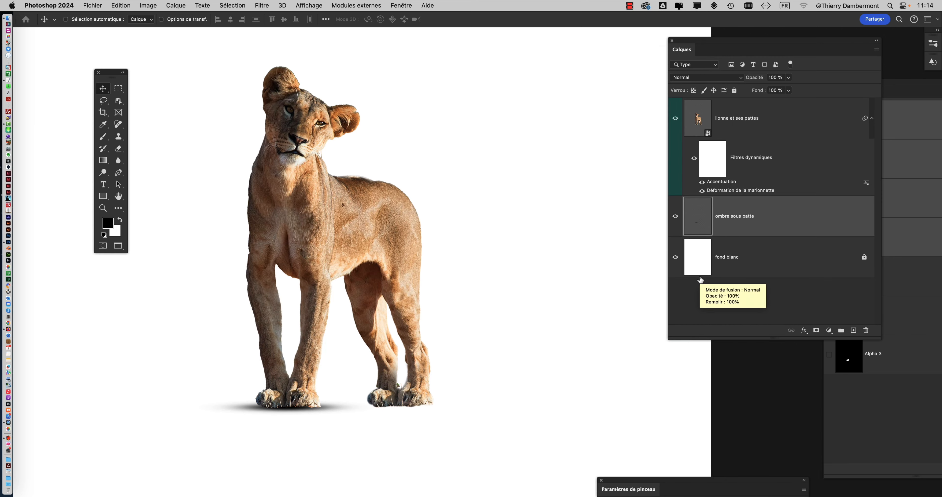
Duplicate the "ombre sous patte" shadow and place the copy about 307 px across and 94 px down, toward the rear paws
{"action": "scroll", "coordinate": [520, 258], "scroll_direction": "down", "scroll_amount": 5}
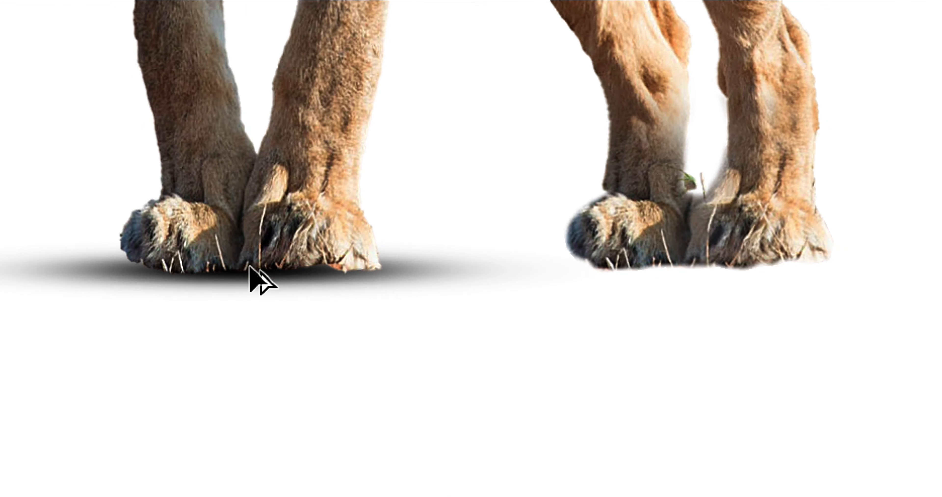
{"action": "left_click_drag", "start_coordinate": [260, 280], "coordinate": [539, 364]}
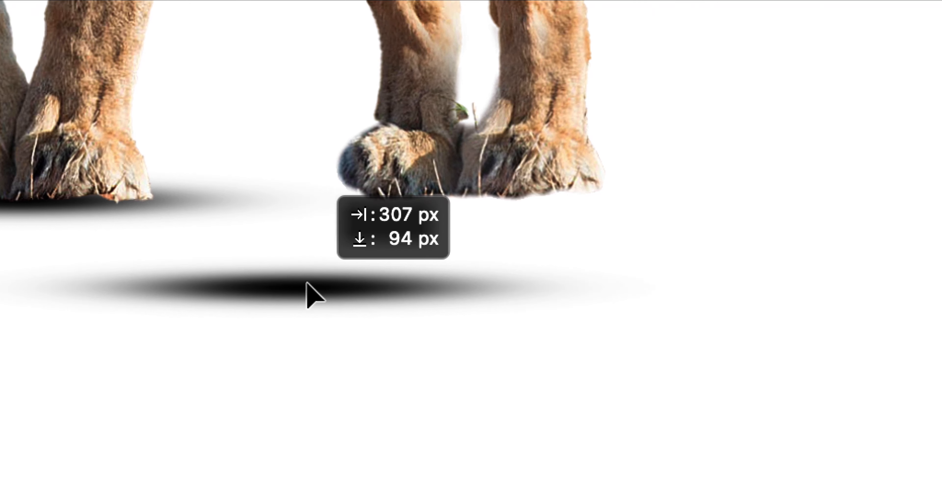
{"action": "left_click_drag", "start_coordinate": [307, 283], "coordinate": [308, 283]}
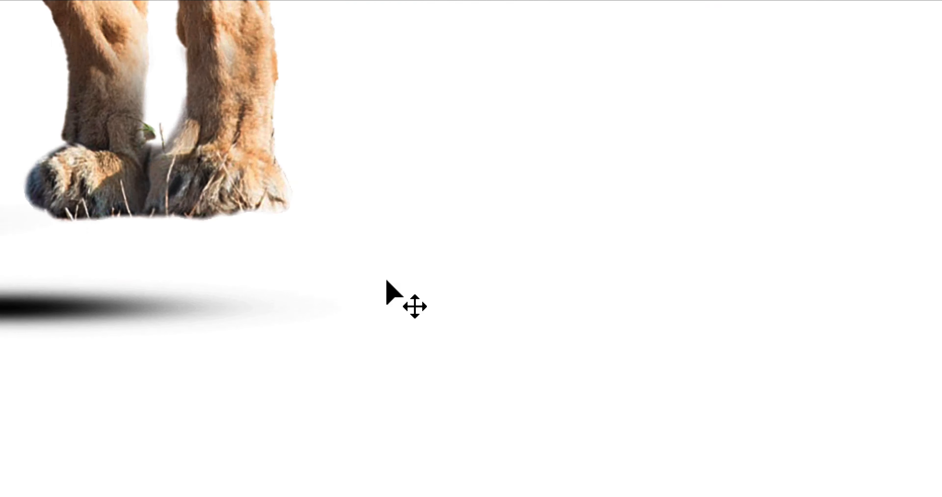
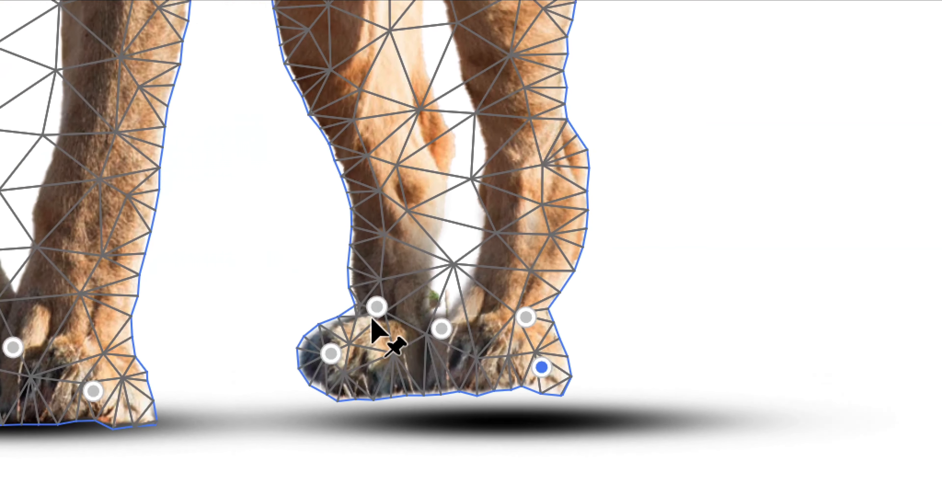
Adjust the inner rear paw's ankle and toe pins in Puppet Warp, and add pins above the ankles on both rear lower legs
{"action": "left_click_drag", "start_coordinate": [239, 270], "coordinate": [246, 276]}
{"action": "left_click_drag", "start_coordinate": [373, 317], "coordinate": [404, 299]}
{"action": "left_click", "coordinate": [373, 265]}
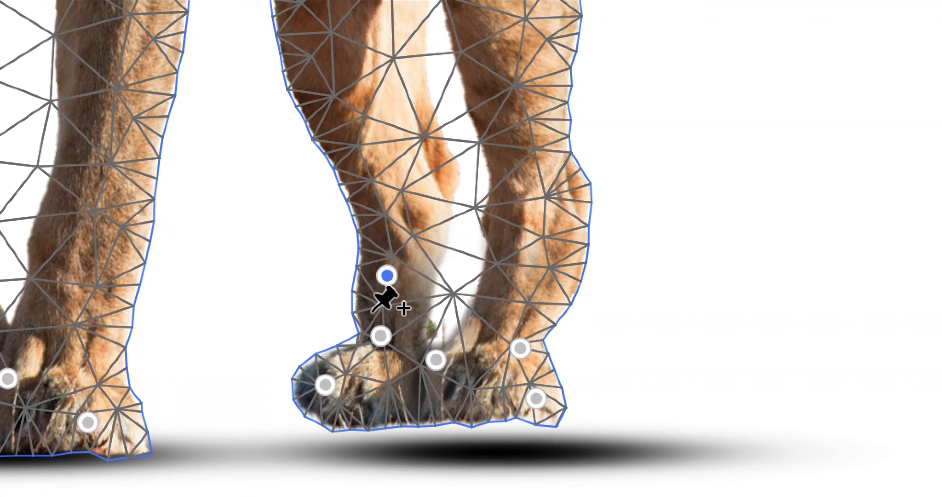
{"action": "left_click", "coordinate": [373, 312]}
{"action": "left_click", "coordinate": [536, 274]}
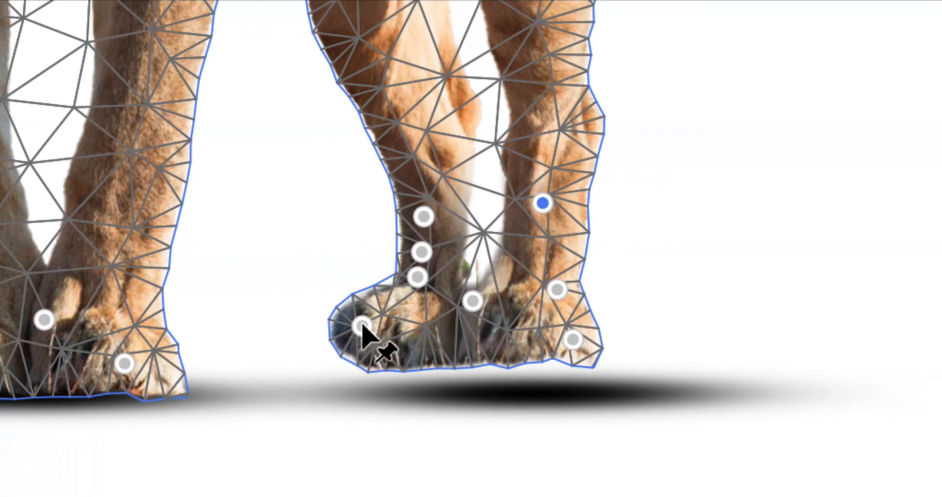
{"action": "left_click_drag", "start_coordinate": [363, 326], "coordinate": [365, 325]}
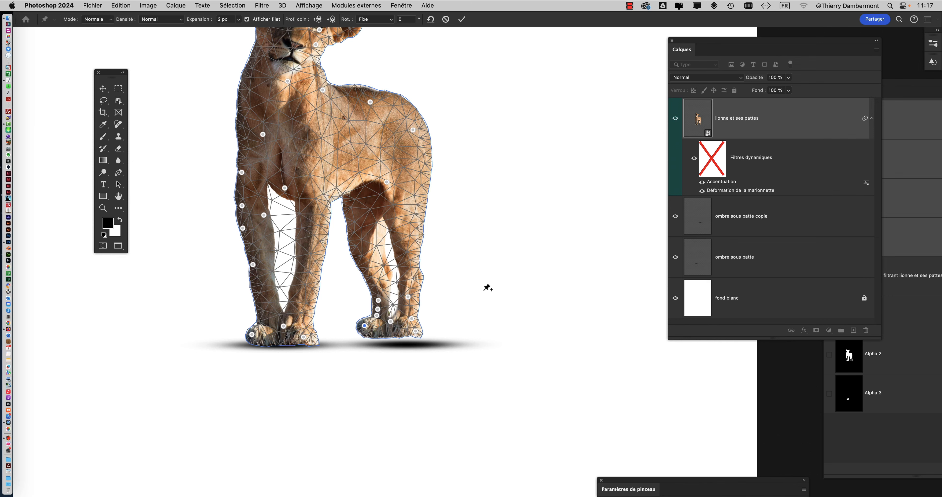
Add and nudge Puppet Warp pins on the inner rear leg and outer thigh, raise the rump pin, and apply the warp
{"action": "left_click_drag", "start_coordinate": [363, 250], "coordinate": [366, 249]}
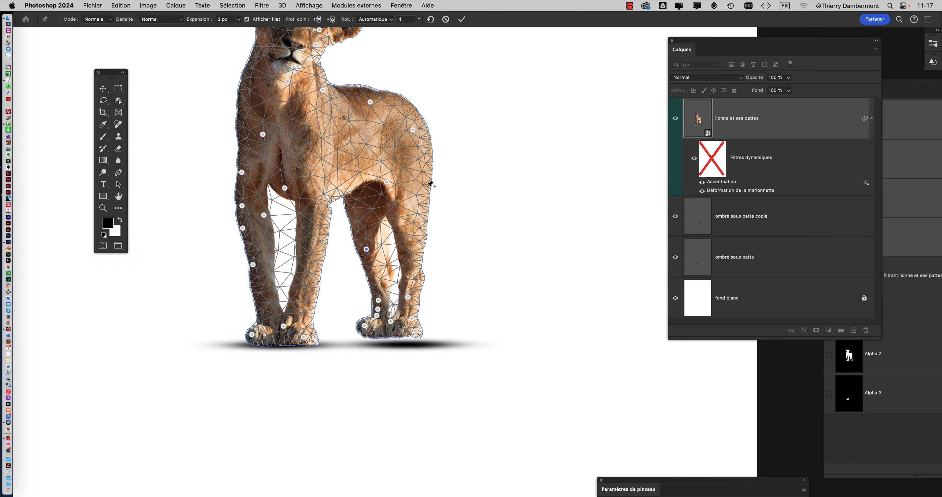
{"action": "left_click_drag", "start_coordinate": [427, 181], "coordinate": [431, 181]}
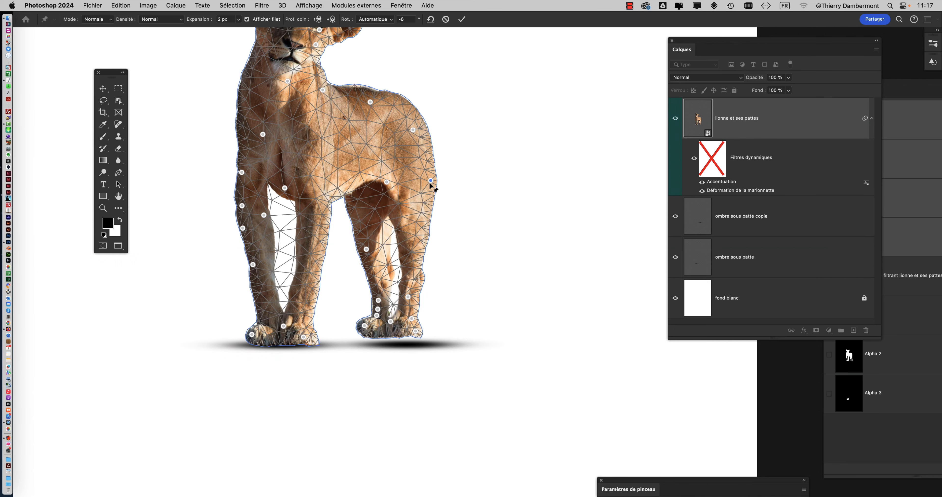
{"action": "left_click_drag", "start_coordinate": [413, 131], "coordinate": [415, 119]}
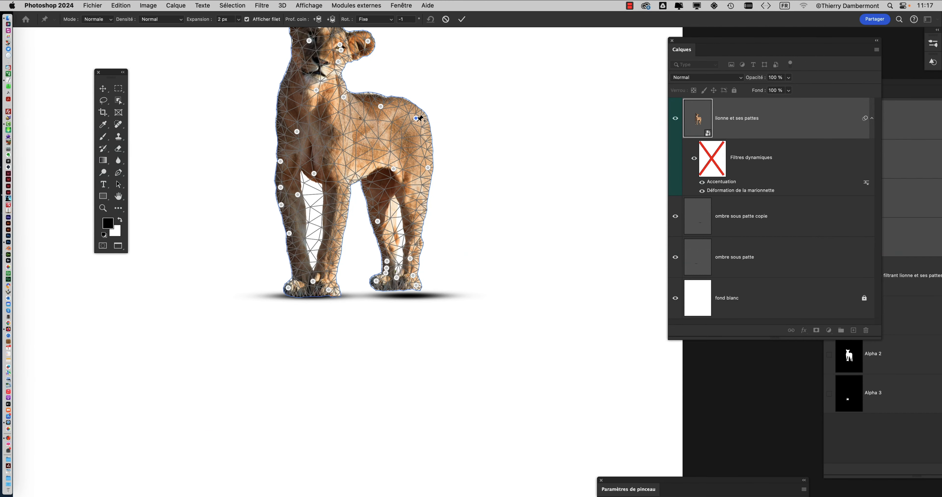
{"action": "scroll", "coordinate": [413, 164], "scroll_direction": "up", "scroll_amount": 3}
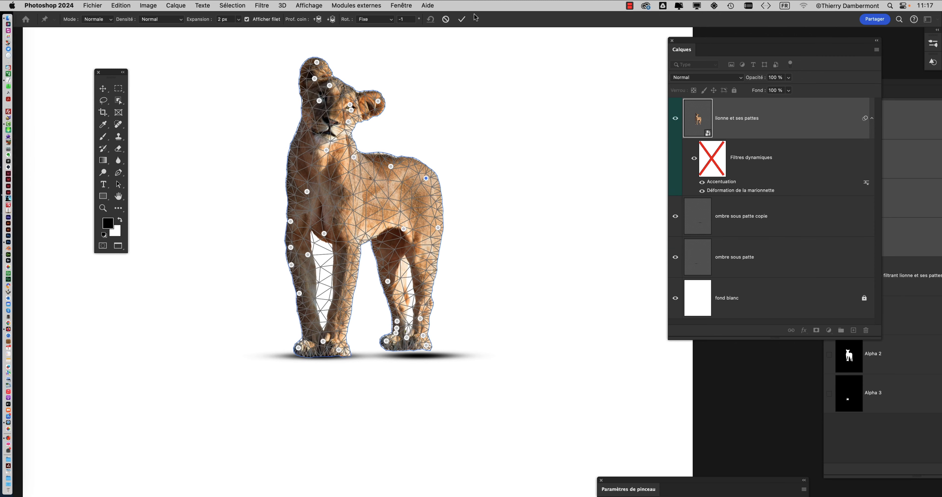
{"action": "left_click", "coordinate": [462, 19]}
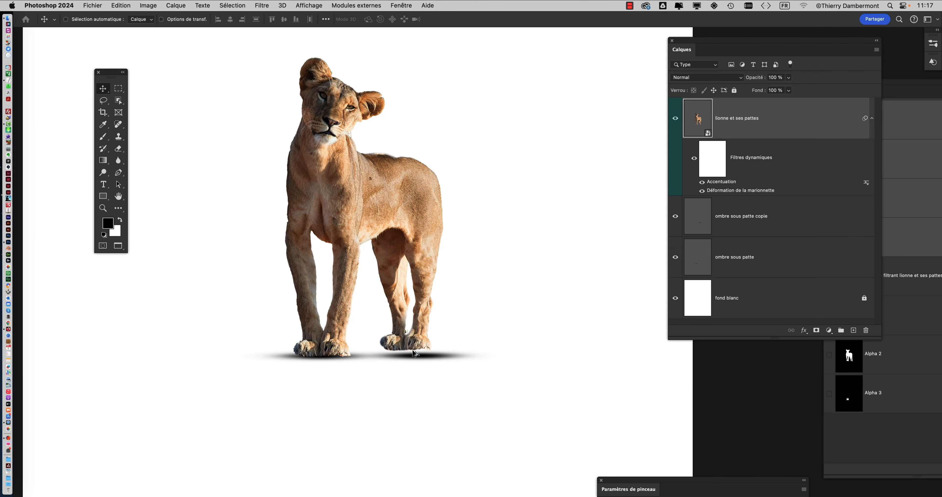
Move the "ombre sous patte copie" shadow up and slightly toward the front legs so it sits directly under the rear paws
{"action": "scroll", "coordinate": [414, 353], "scroll_direction": "up", "scroll_amount": 3}
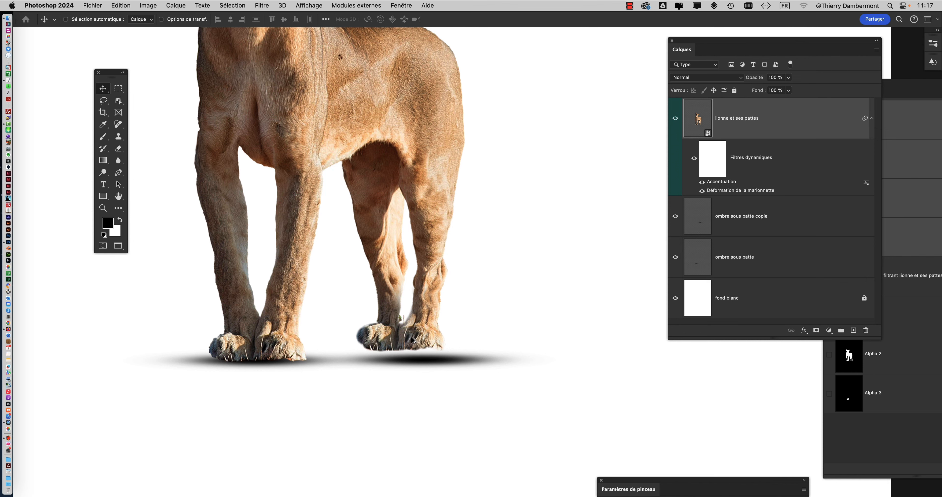
{"action": "left_click", "coordinate": [731, 219]}
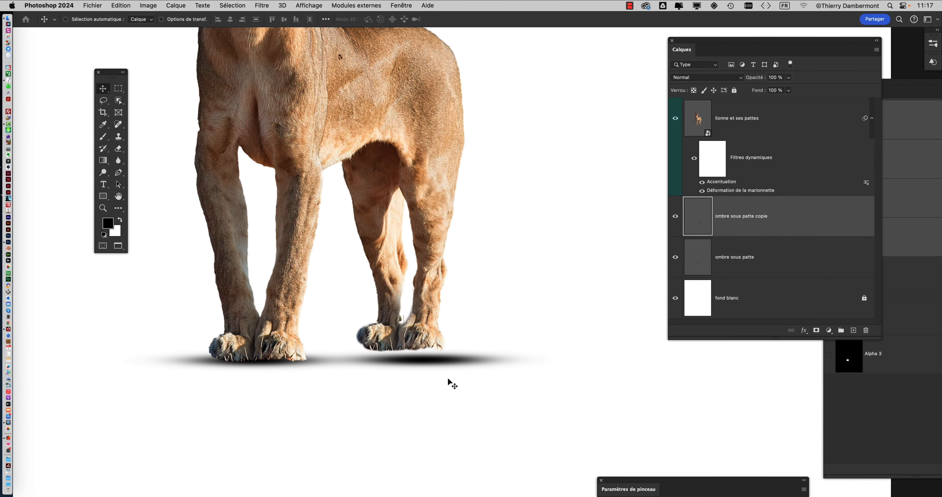
{"action": "left_click_drag", "start_coordinate": [448, 370], "coordinate": [418, 359]}
{"action": "scroll", "coordinate": [423, 363], "scroll_direction": "down", "scroll_amount": 5}
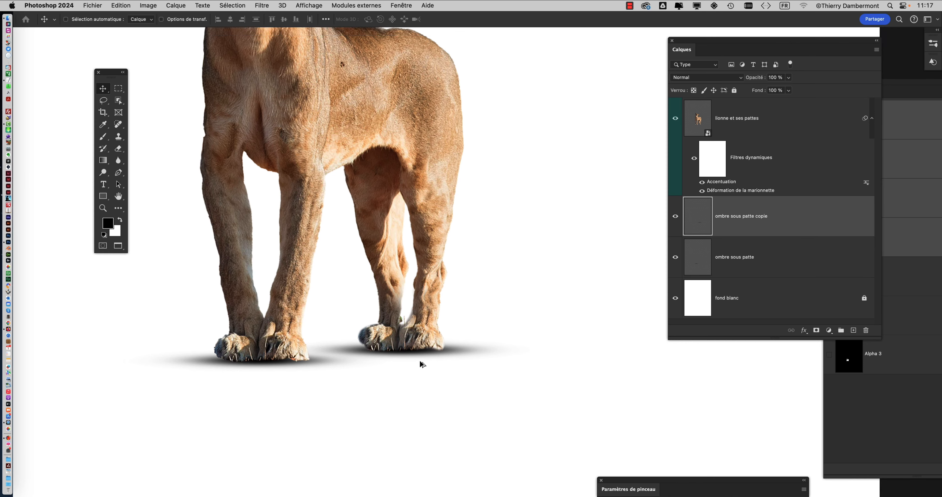
{"action": "scroll", "coordinate": [422, 365], "scroll_direction": "down", "scroll_amount": 1}
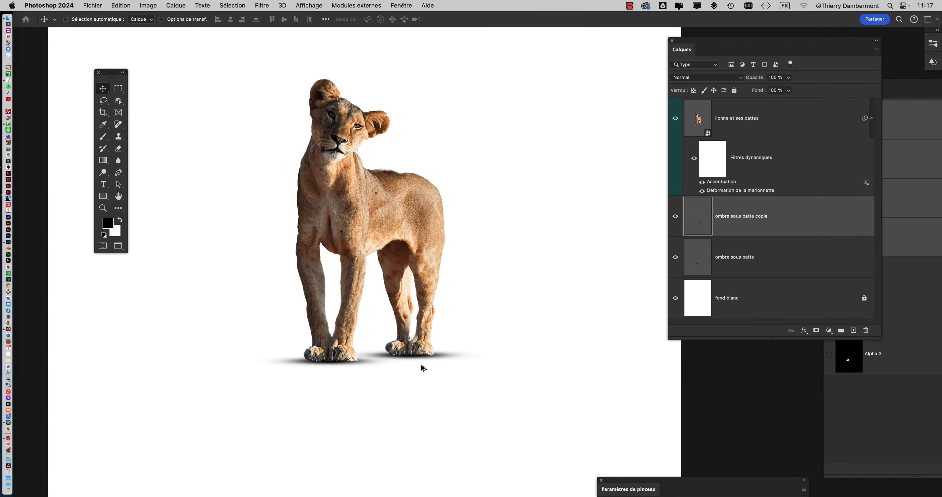
{"action": "scroll", "coordinate": [424, 367], "scroll_direction": "down", "scroll_amount": 1}
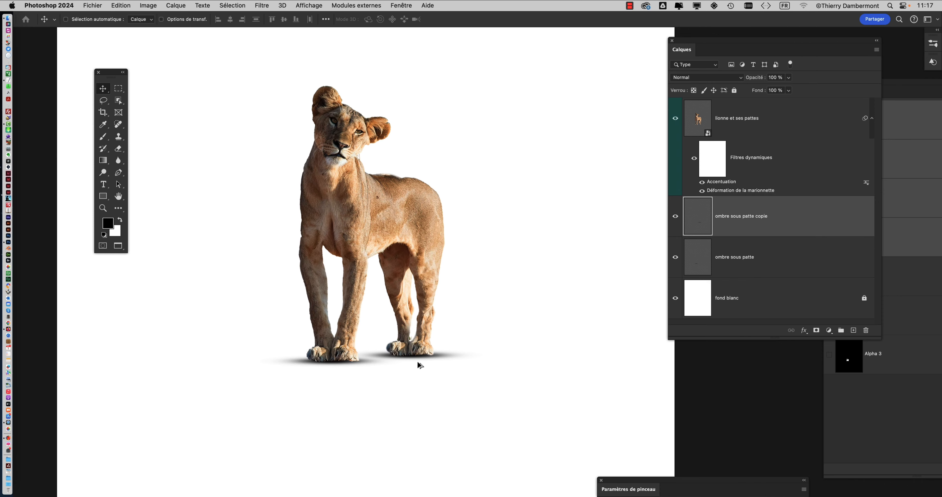
{"action": "scroll", "coordinate": [421, 363], "scroll_direction": "up", "scroll_amount": 3}
{"action": "scroll", "coordinate": [420, 365], "scroll_direction": "down", "scroll_amount": 4}
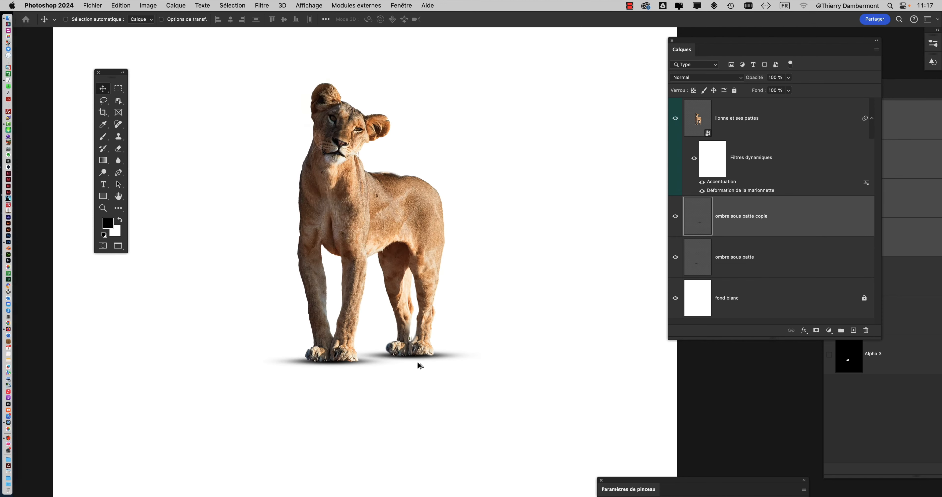
{"action": "left_click_drag", "start_coordinate": [419, 359], "coordinate": [420, 357]}
Show the document history in a separate floating panel beside the lioness and enlarge it to list many more states
{"action": "left_click_drag", "start_coordinate": [342, 97], "coordinate": [242, 93]}
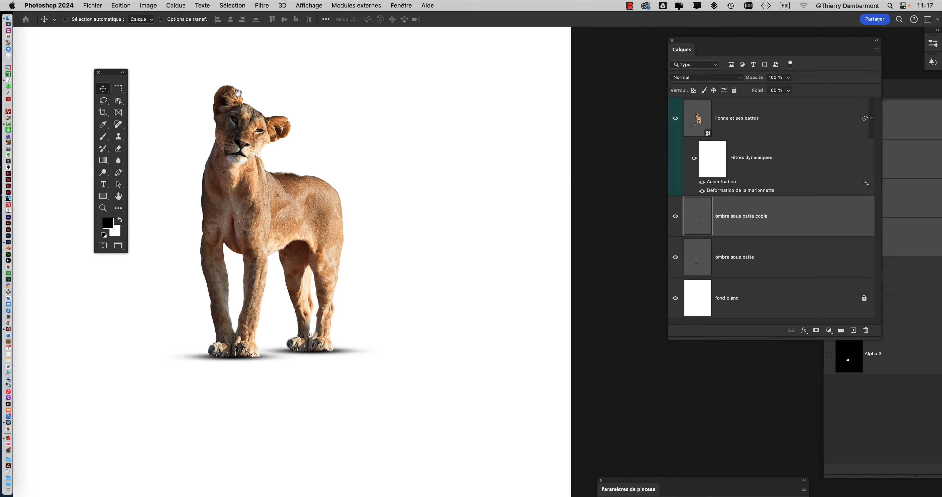
{"action": "left_click", "coordinate": [400, 4]}
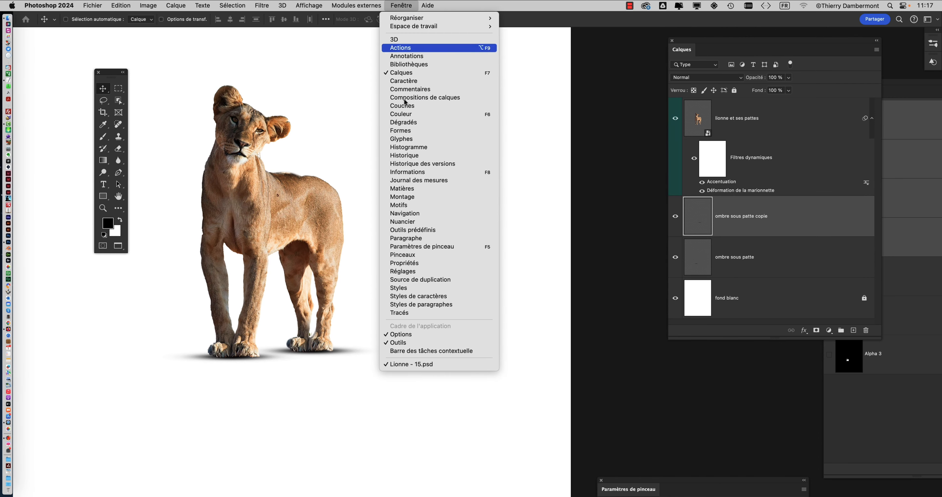
{"action": "left_click", "coordinate": [423, 158]}
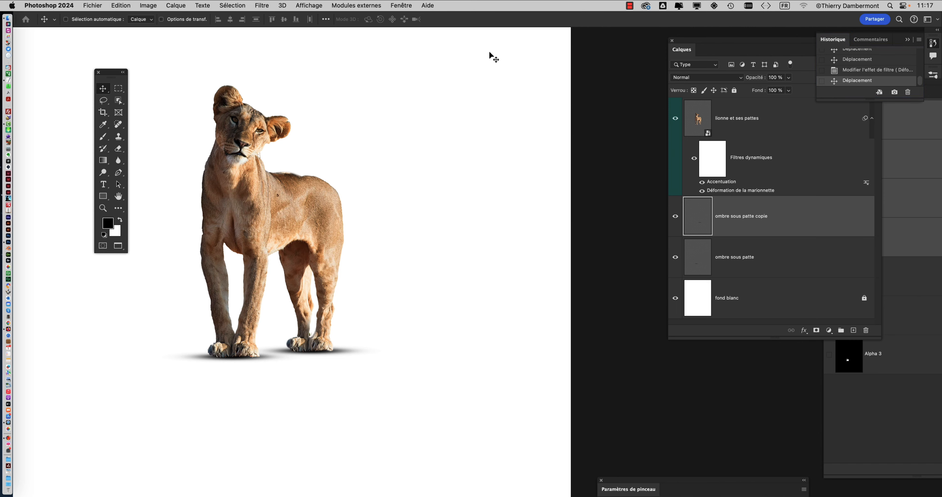
{"action": "left_click_drag", "start_coordinate": [825, 39], "coordinate": [498, 51]}
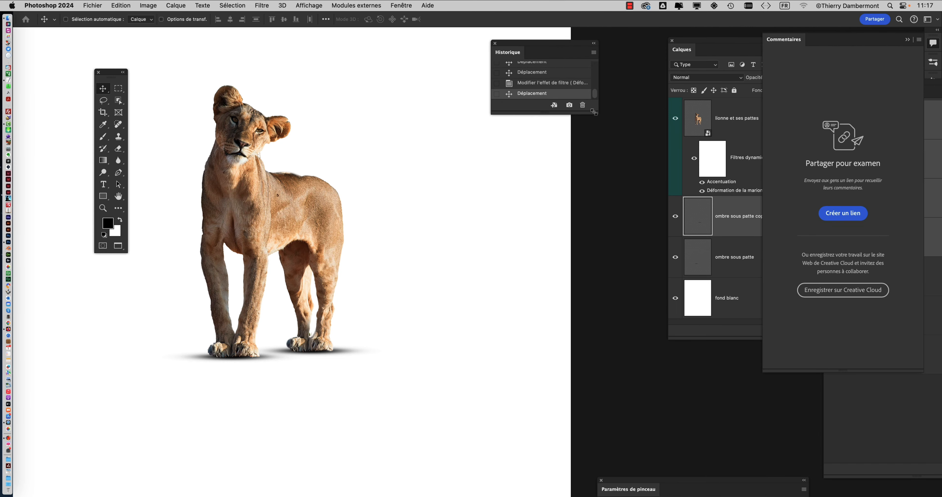
{"action": "left_click_drag", "start_coordinate": [594, 112], "coordinate": [619, 443]}
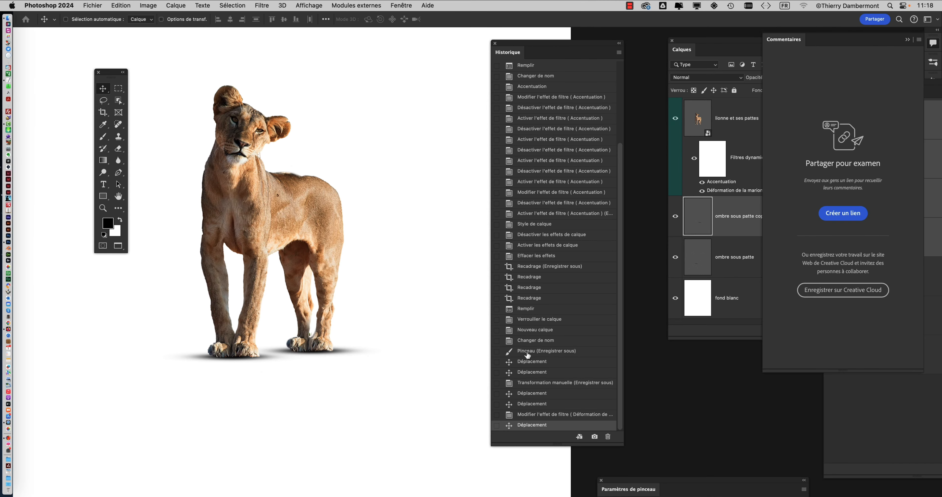
Review the shadow's construction through the history states, from the "Pinceau" brush stroke to the last "Déplacement"
{"action": "left_click", "coordinate": [527, 352]}
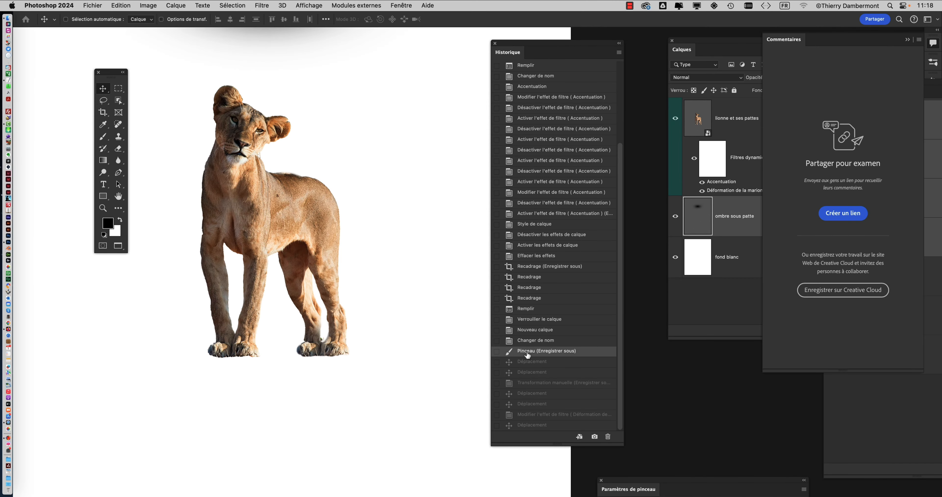
{"action": "left_click", "coordinate": [529, 362]}
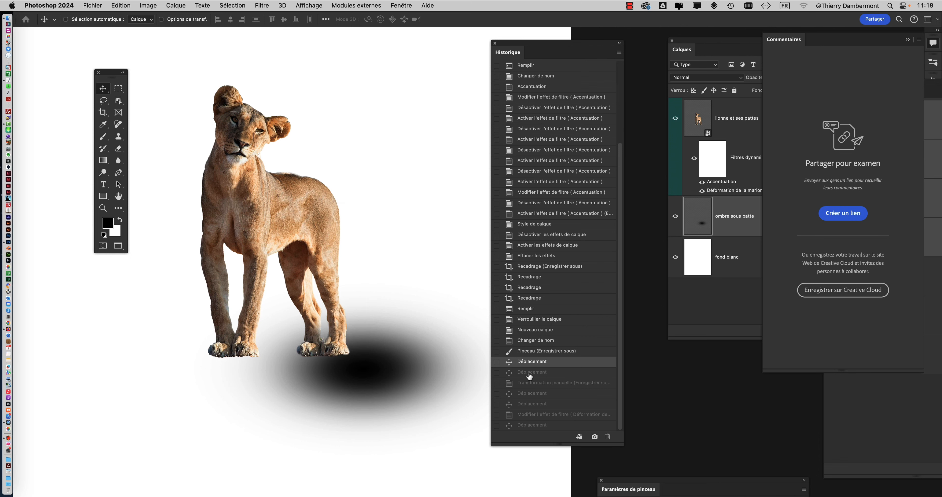
{"action": "left_click", "coordinate": [529, 373]}
{"action": "left_click", "coordinate": [527, 382]}
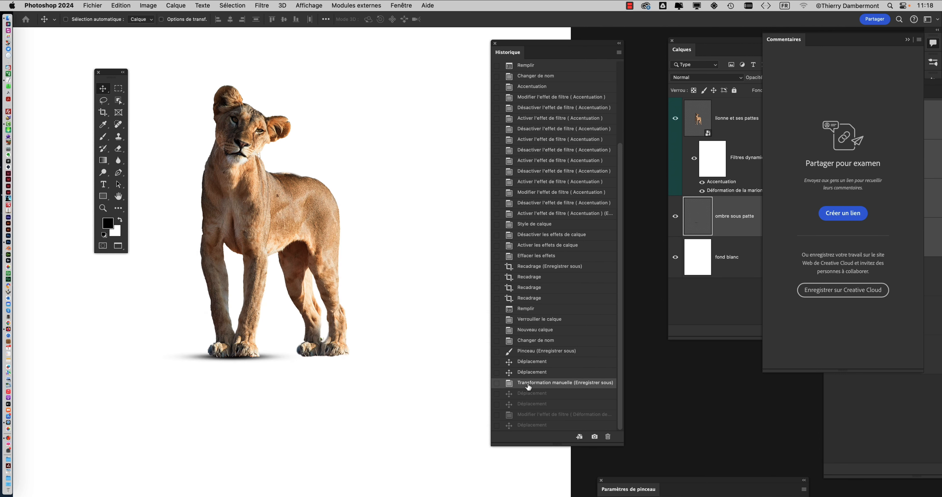
{"action": "left_click", "coordinate": [527, 395]}
{"action": "left_click", "coordinate": [527, 406]}
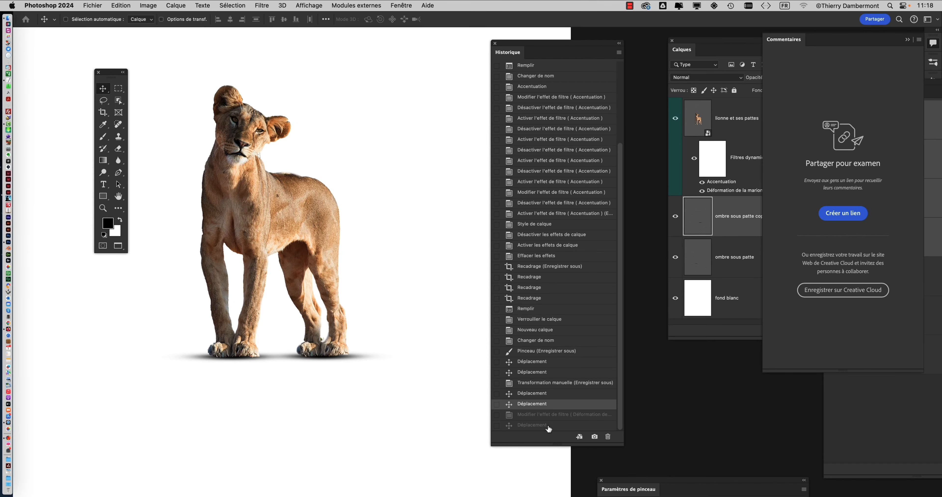
{"action": "left_click", "coordinate": [548, 424]}
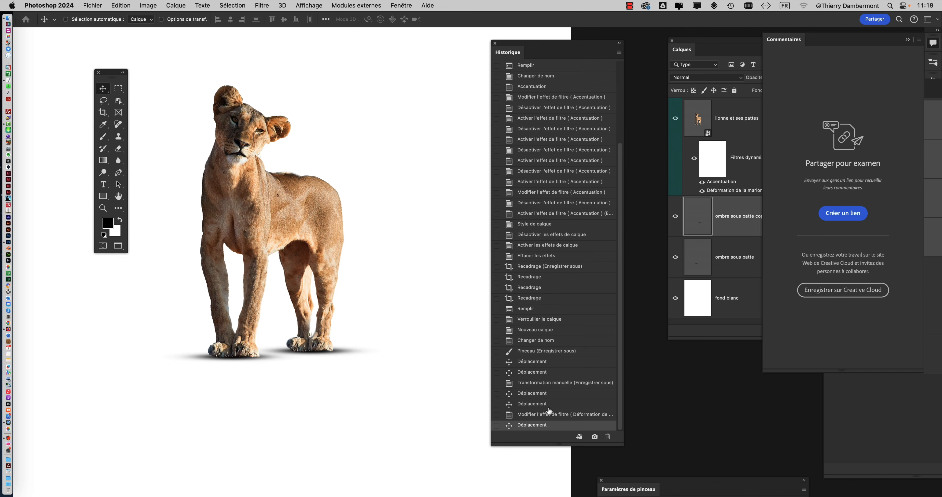
Compare the rear legs and shadow before and after the Puppet Warp edit by alternating history states, ending on the latest one
{"action": "left_click", "coordinate": [549, 404]}
{"action": "left_click", "coordinate": [550, 424]}
{"action": "left_click", "coordinate": [553, 407]}
{"action": "left_click", "coordinate": [553, 424]}
{"action": "left_click", "coordinate": [552, 407]}
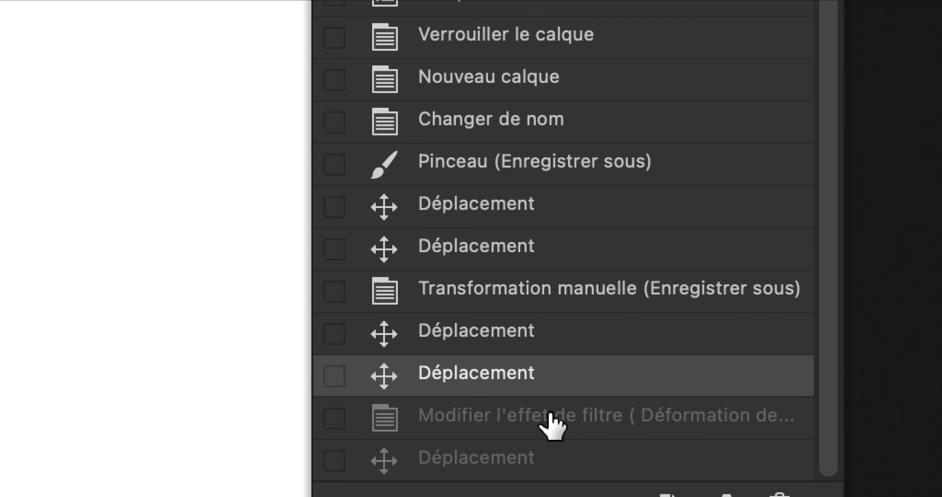
{"action": "left_click", "coordinate": [552, 425]}
{"action": "left_click", "coordinate": [553, 406]}
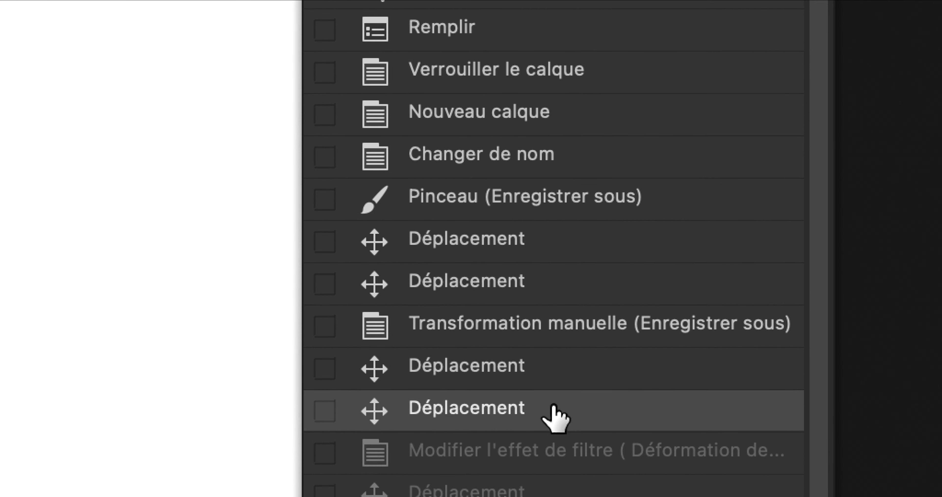
{"action": "left_click", "coordinate": [552, 489]}
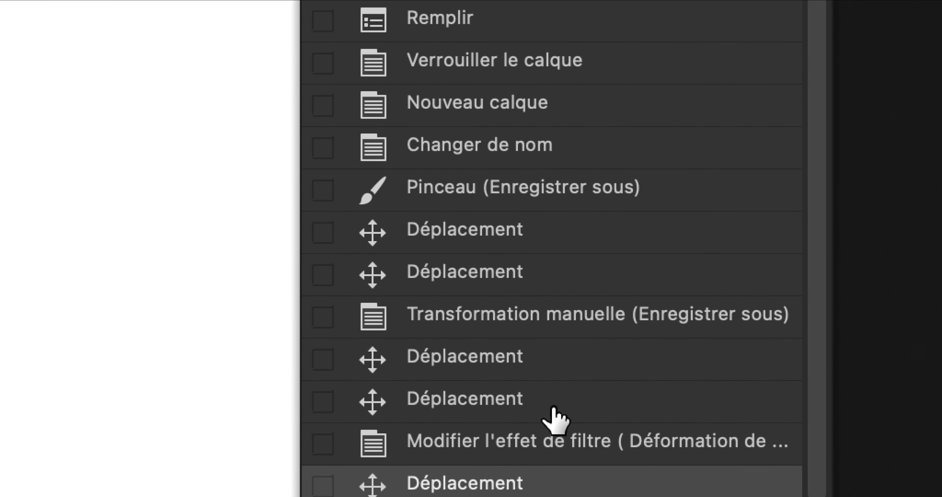
{"action": "left_click", "coordinate": [554, 393]}
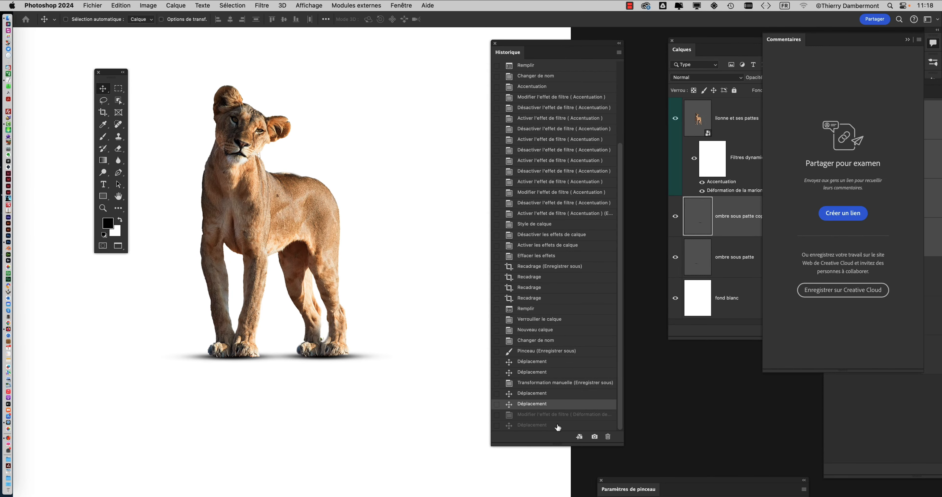
{"action": "left_click", "coordinate": [556, 417]}
{"action": "left_click", "coordinate": [558, 405]}
{"action": "left_click", "coordinate": [560, 425]}
{"action": "left_click", "coordinate": [559, 404]}
{"action": "left_click", "coordinate": [558, 425]}
{"action": "left_click", "coordinate": [558, 404]}
{"action": "left_click", "coordinate": [557, 426]}
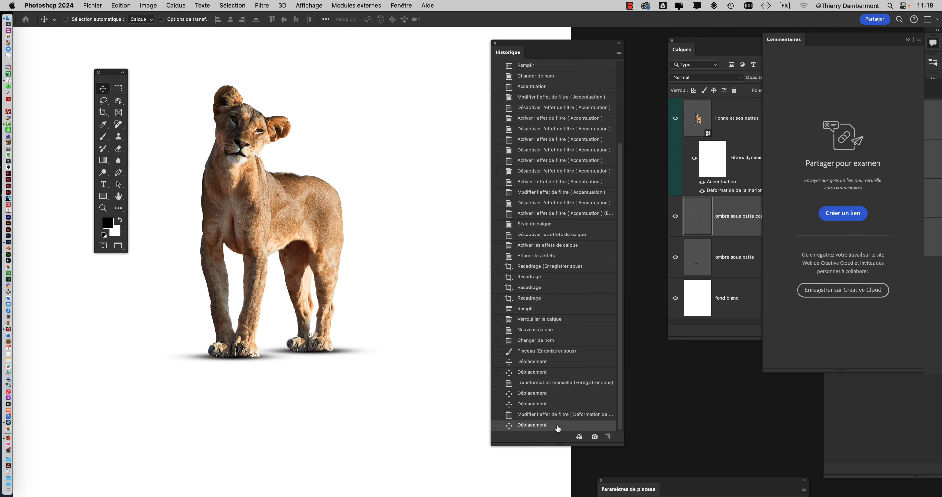
{"action": "left_click", "coordinate": [559, 405]}
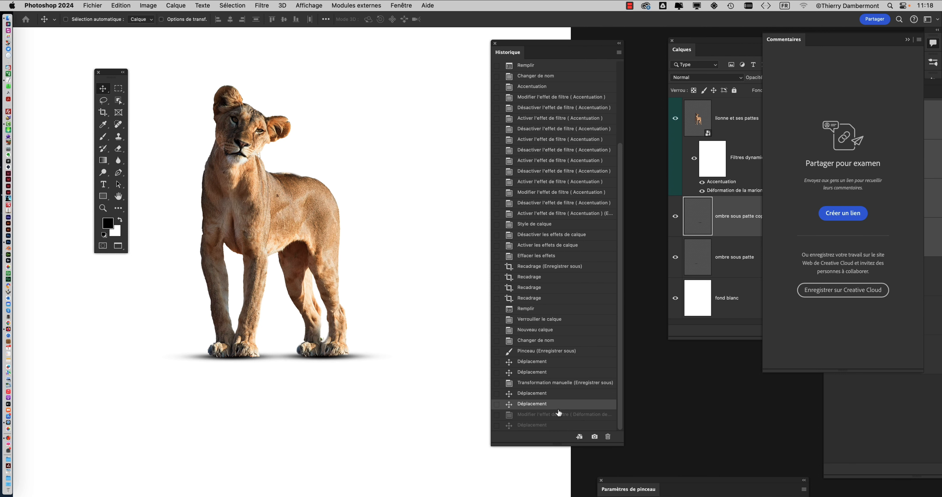
{"action": "left_click", "coordinate": [559, 425]}
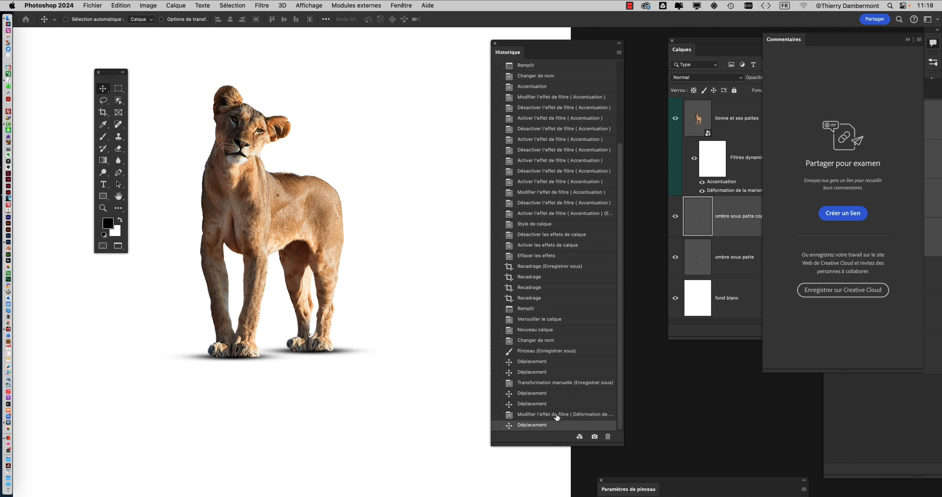
{"action": "left_click", "coordinate": [557, 405]}
{"action": "left_click", "coordinate": [555, 425]}
{"action": "left_click", "coordinate": [555, 406]}
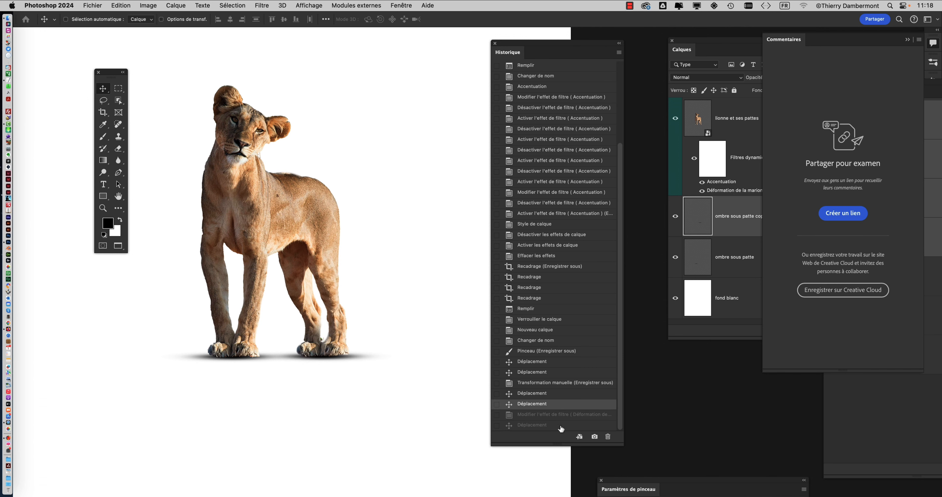
{"action": "left_click", "coordinate": [559, 424]}
{"action": "left_click", "coordinate": [560, 409]}
{"action": "left_click", "coordinate": [560, 424]}
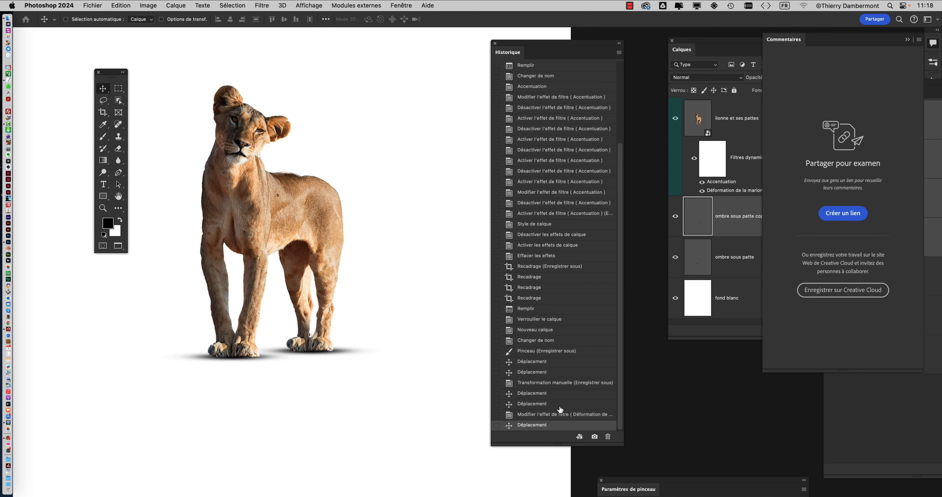
{"action": "left_click", "coordinate": [560, 407]}
{"action": "left_click", "coordinate": [559, 425]}
Save the corrected document in Photoshop format as "Lionne - 16.psd" in the "trucage lionne" folder
{"action": "left_click", "coordinate": [92, 5]}
{"action": "left_click", "coordinate": [136, 107]}
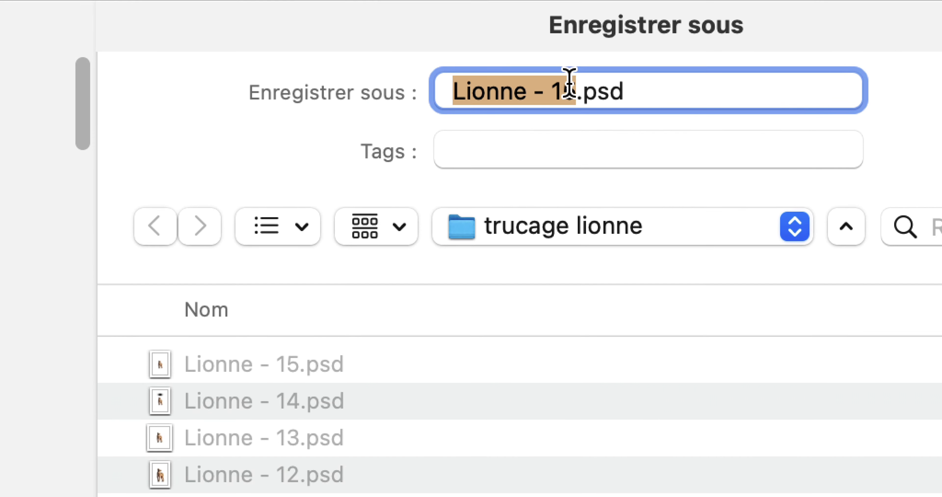
{"action": "left_click", "coordinate": [564, 83]}
{"action": "left_click_drag", "start_coordinate": [569, 83], "coordinate": [576, 106]}
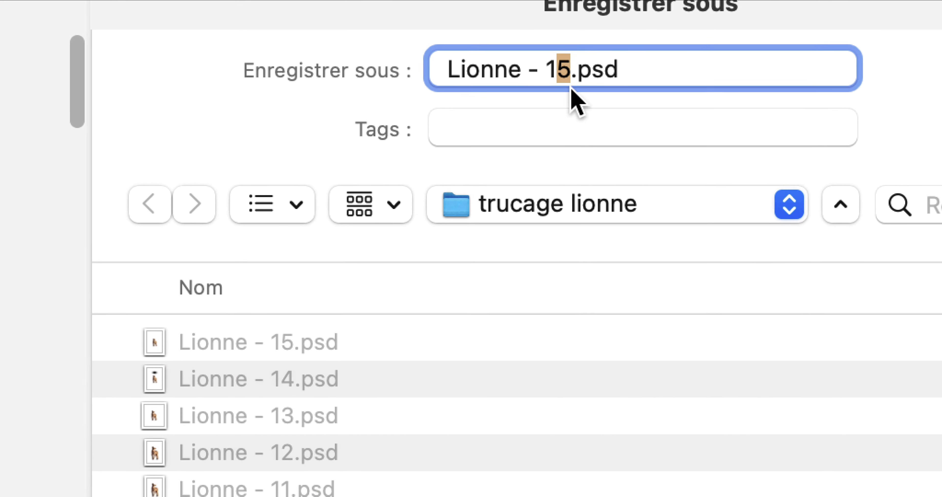
{"action": "type", "text": "6"}
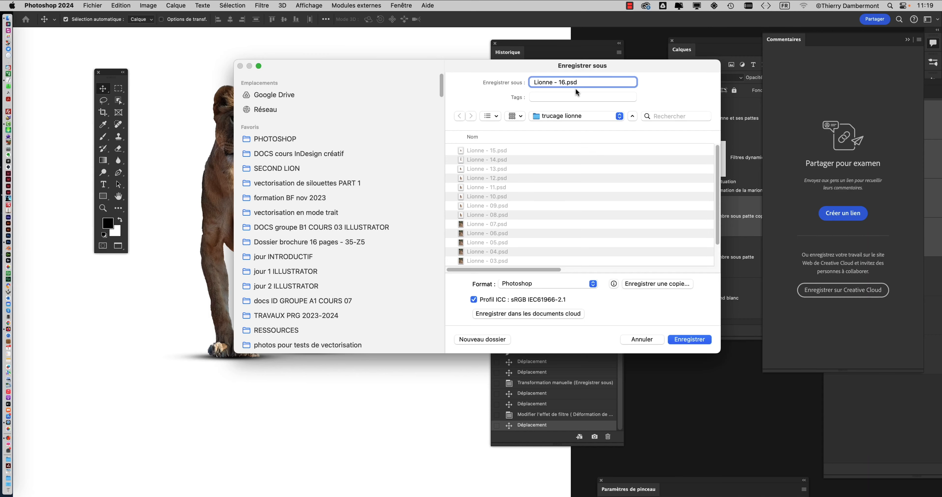
{"action": "left_click", "coordinate": [692, 339]}
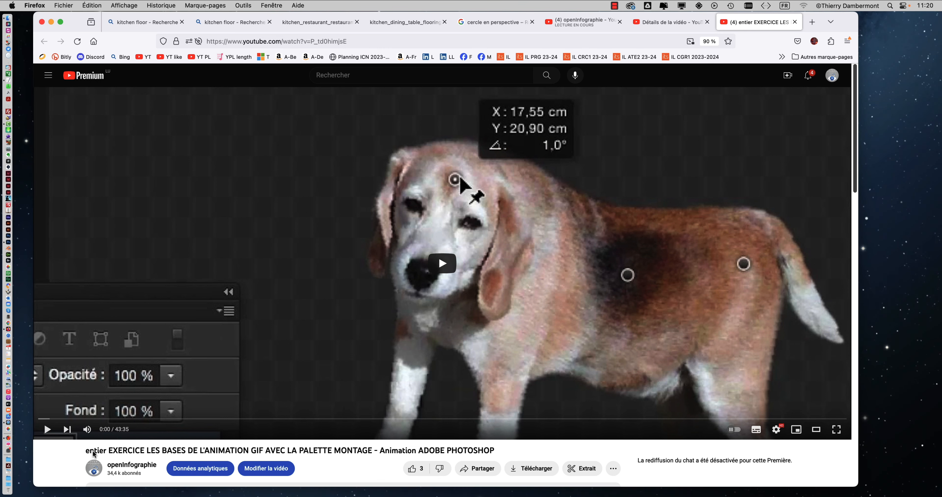
Switch to Firefox and highlight "EXERCICE LES BASES DE L'ANIMATION GIF AVEC LA PALETTE MONTAGE - Animation ADOBE PHOTOSHOP" in the YouTube video's title
{"action": "left_click_drag", "start_coordinate": [109, 451], "coordinate": [503, 456]}
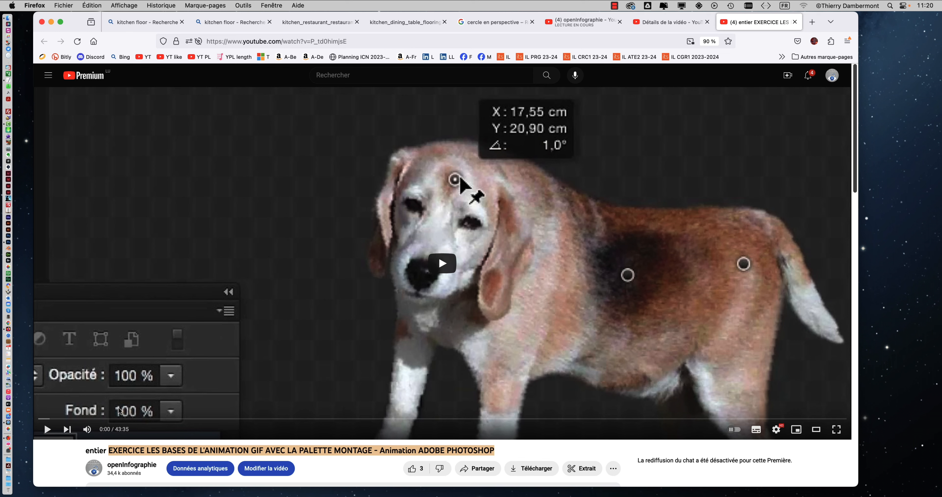
Play the animation tutorial video and skim its opening part on masking the dog and finding a boxing ring image
{"action": "left_click", "coordinate": [48, 419]}
{"action": "left_click_drag", "start_coordinate": [64, 420], "coordinate": [75, 420]}
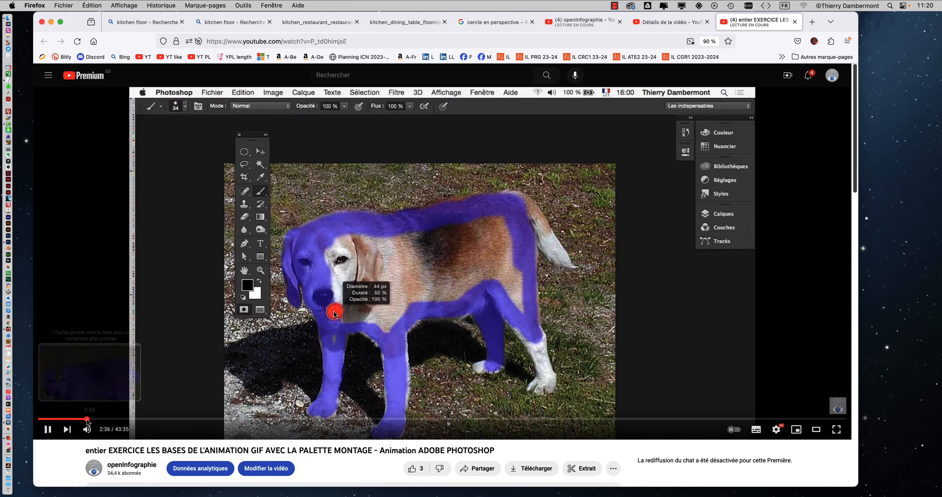
{"action": "left_click", "coordinate": [119, 419]}
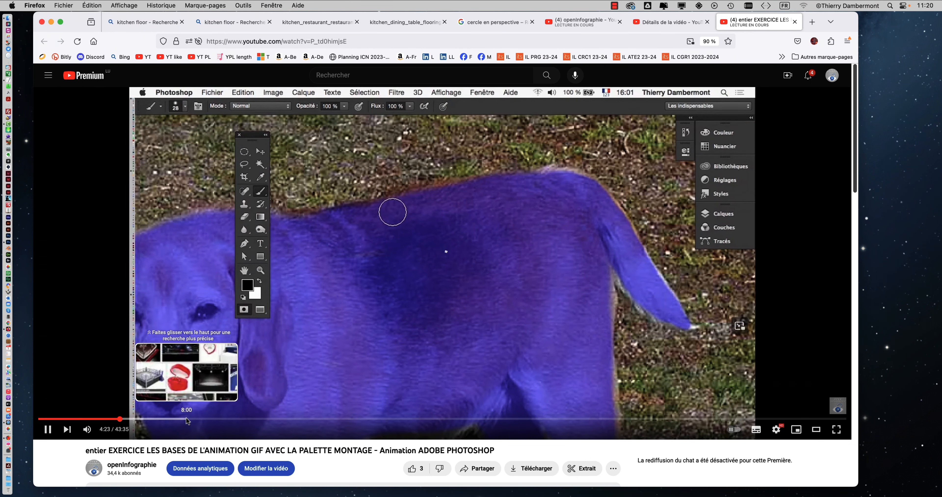
{"action": "left_click", "coordinate": [186, 419]}
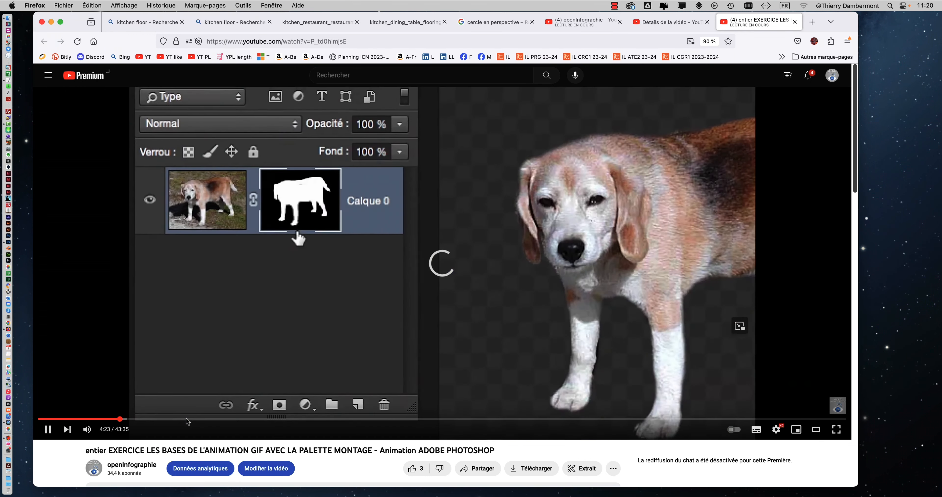
{"action": "left_click", "coordinate": [273, 419]}
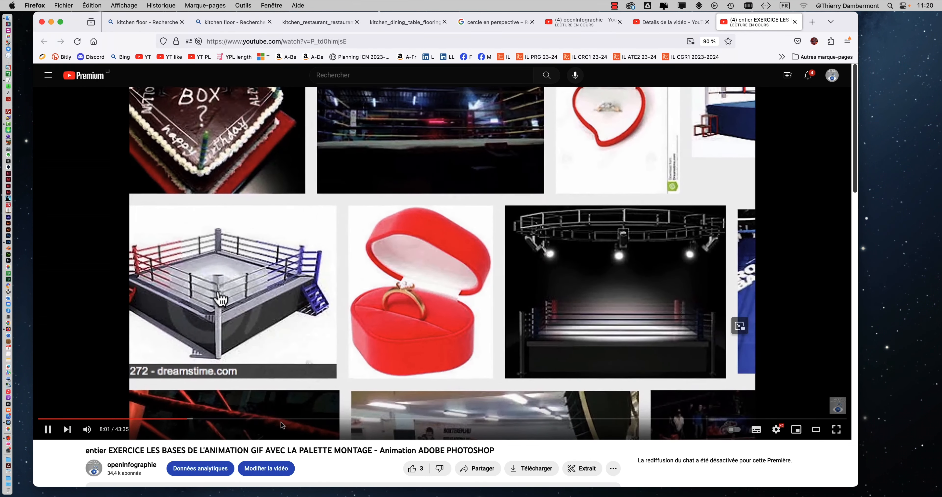
Skim the video's section on deforming the dog with Puppet Warp and cutting out the cat
{"action": "left_click", "coordinate": [308, 420]}
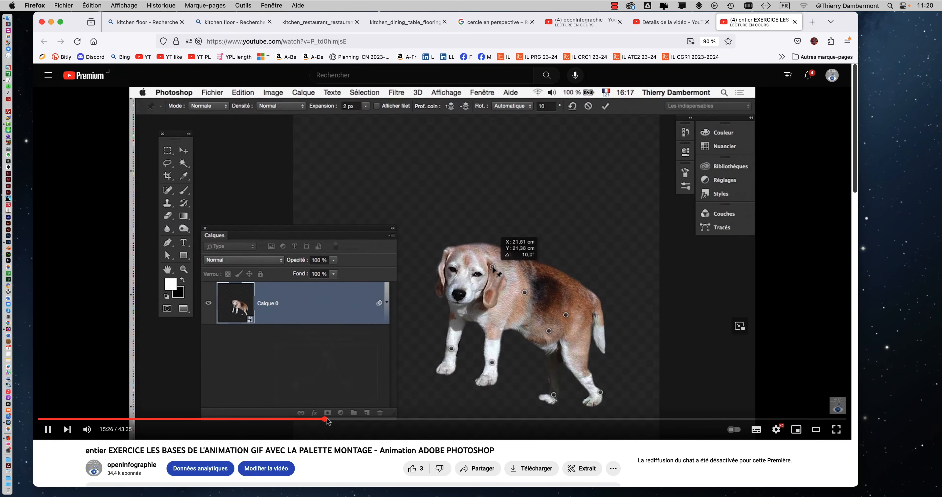
{"action": "left_click", "coordinate": [325, 419]}
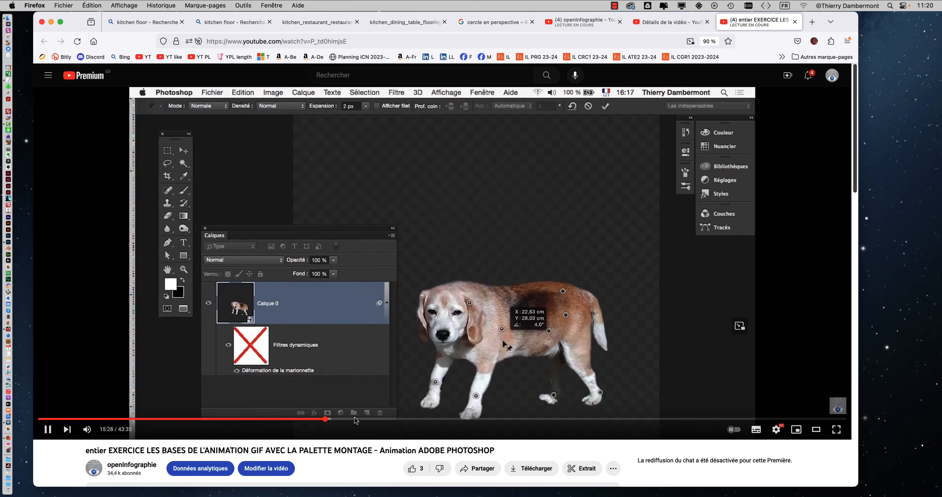
{"action": "left_click", "coordinate": [350, 419]}
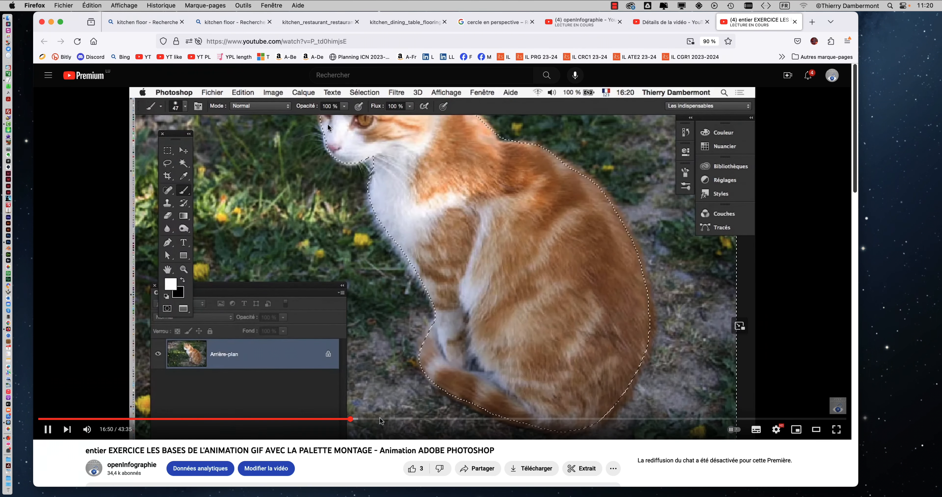
{"action": "left_click", "coordinate": [380, 419]}
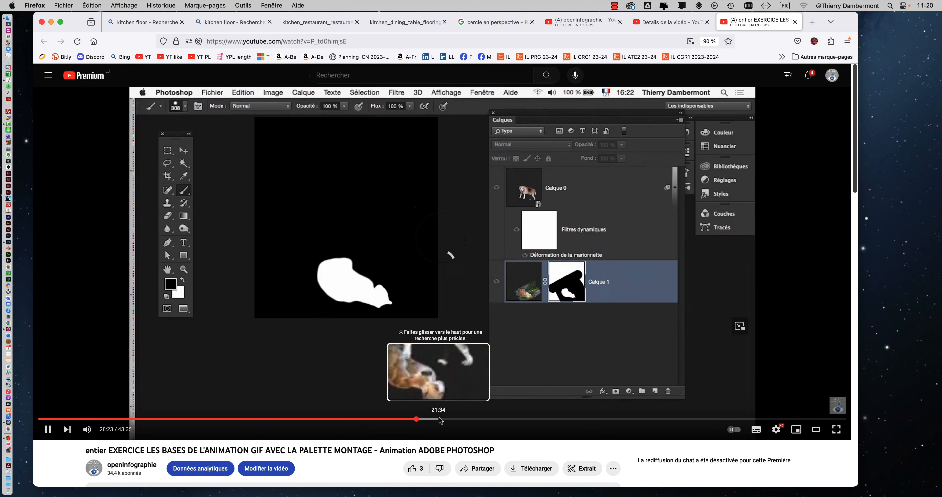
{"action": "left_click", "coordinate": [417, 419]}
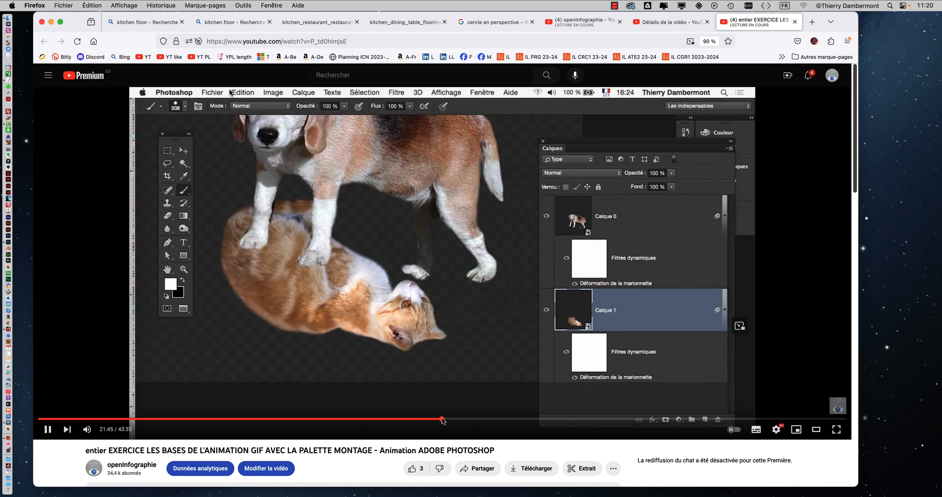
Skim the section on naming the dog and cat pose layers, warping each pose and building the animation frames
{"action": "left_click_drag", "start_coordinate": [443, 420], "coordinate": [463, 417]}
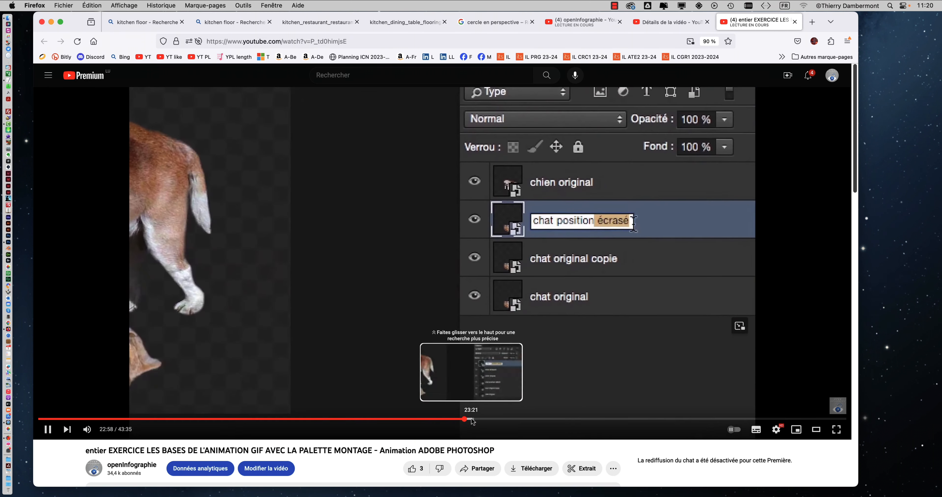
{"action": "left_click", "coordinate": [481, 420]}
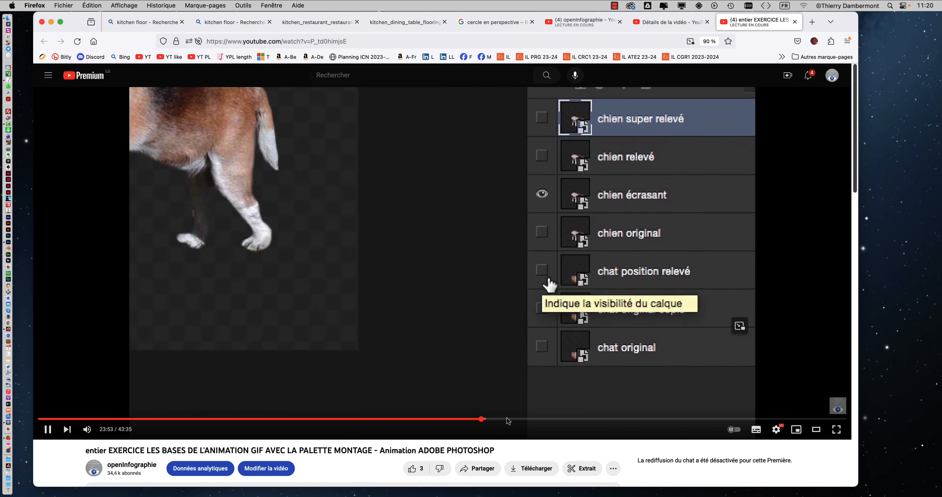
{"action": "left_click", "coordinate": [477, 419]}
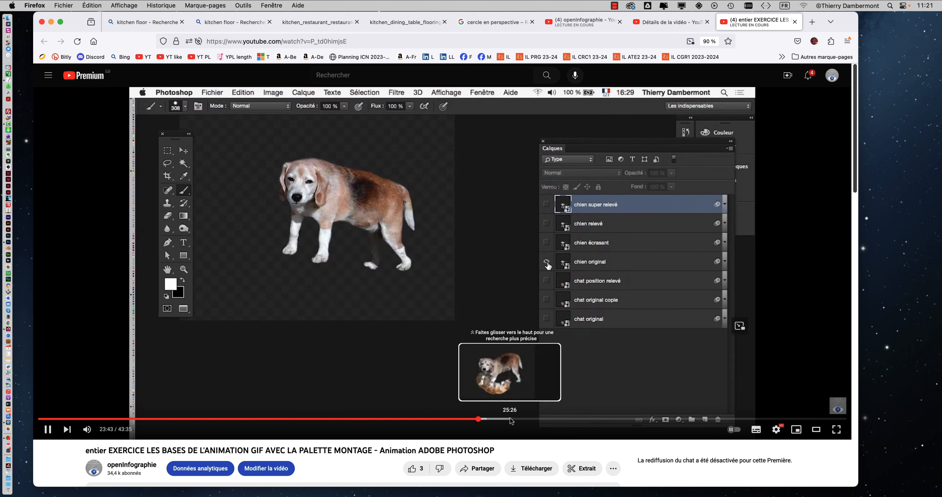
{"action": "left_click", "coordinate": [510, 419]}
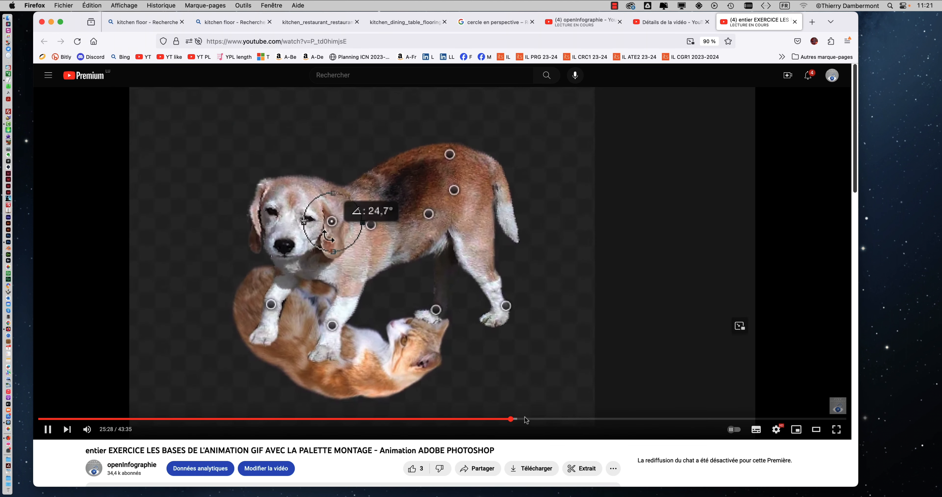
{"action": "left_click", "coordinate": [531, 420]}
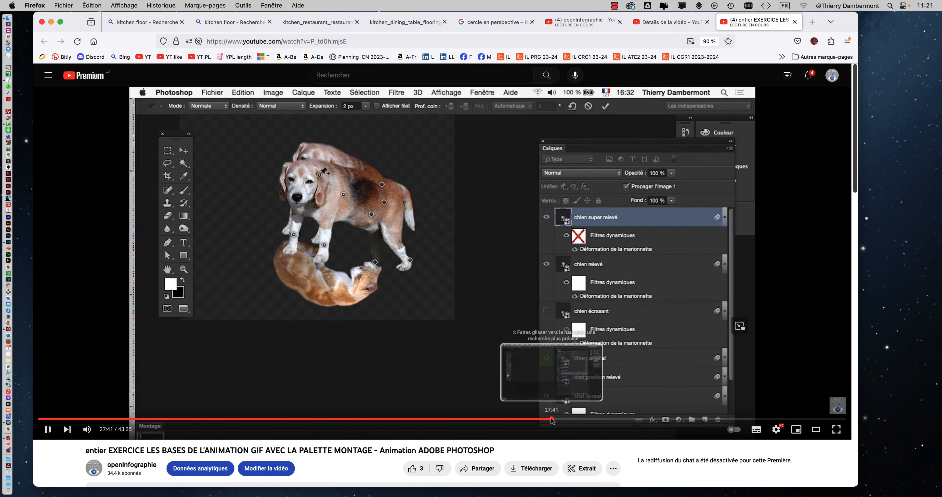
{"action": "left_click", "coordinate": [552, 419]}
{"action": "left_click", "coordinate": [579, 420]}
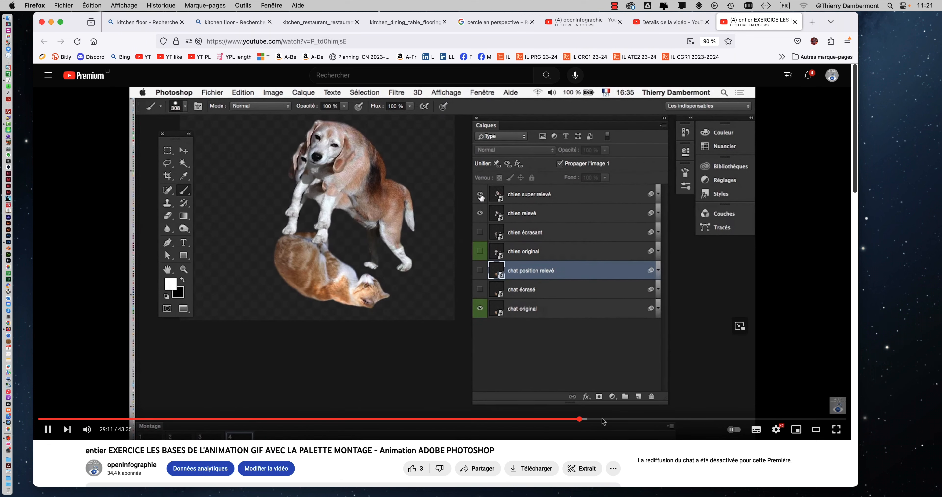
{"action": "left_click", "coordinate": [603, 420]}
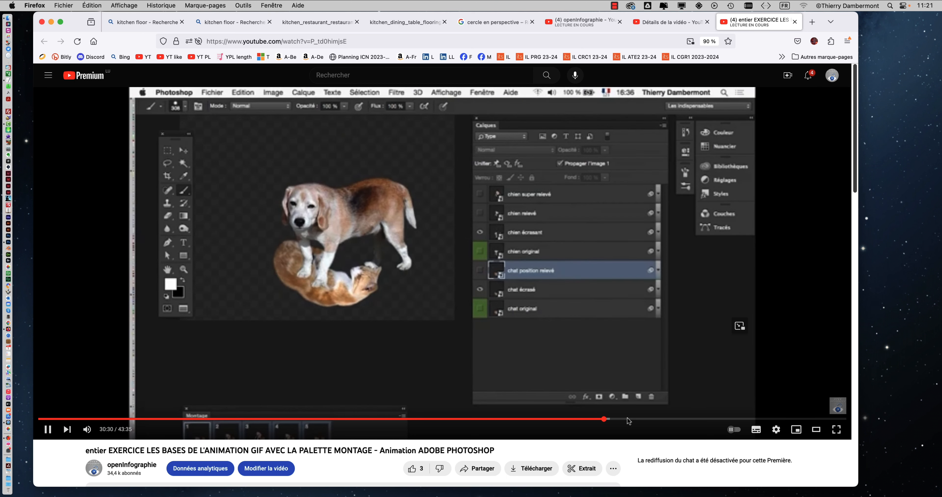
Skim the section on filling a selection with colour, cropping the ring scene and masking the ropes over the animals
{"action": "left_click", "coordinate": [628, 420]}
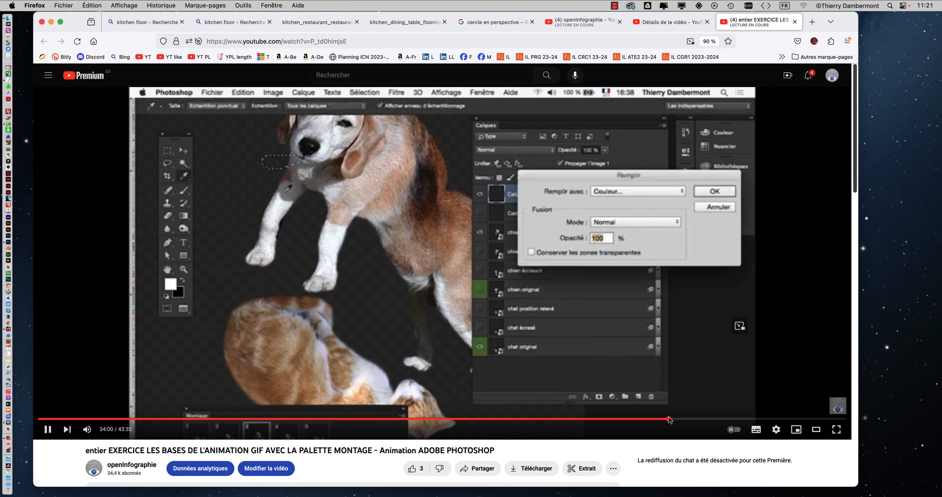
{"action": "left_click", "coordinate": [711, 420]}
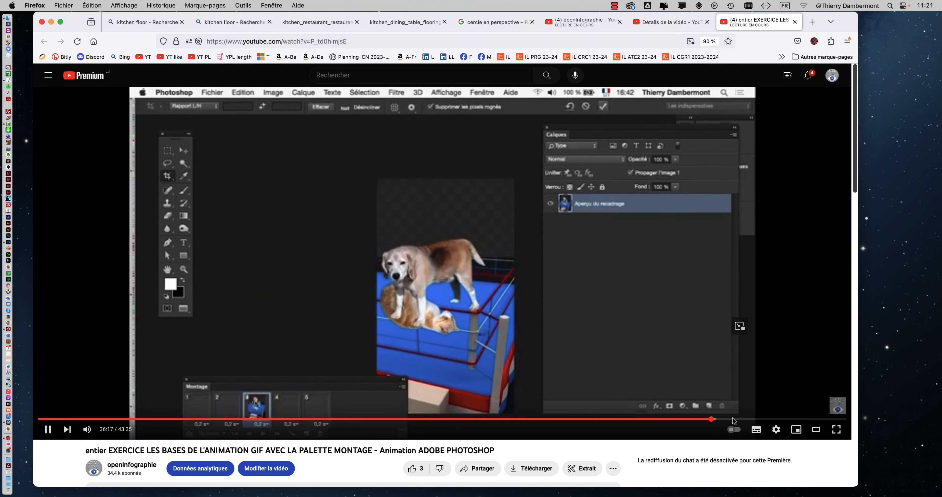
{"action": "left_click", "coordinate": [733, 419]}
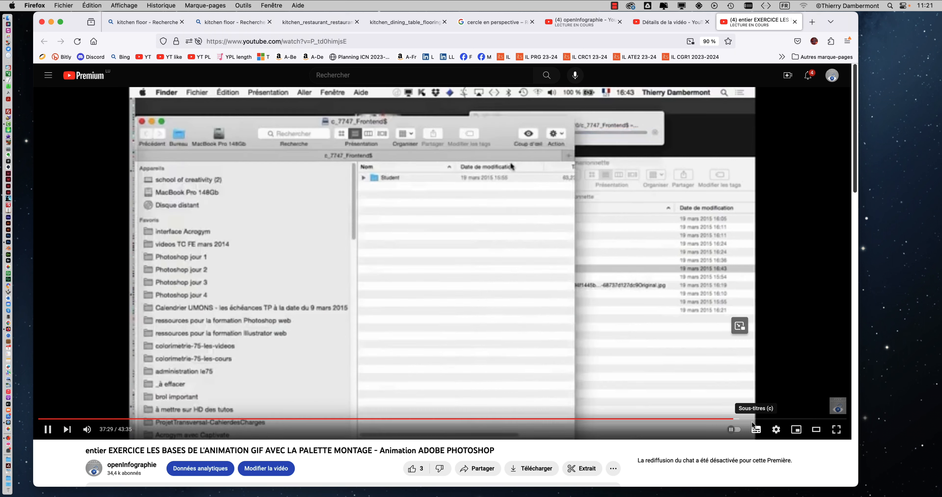
{"action": "left_click", "coordinate": [754, 419]}
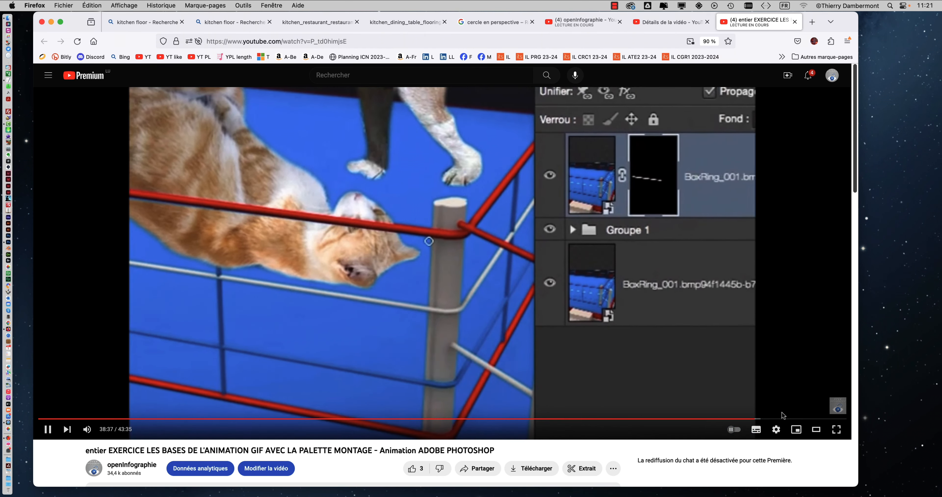
{"action": "left_click", "coordinate": [775, 420]}
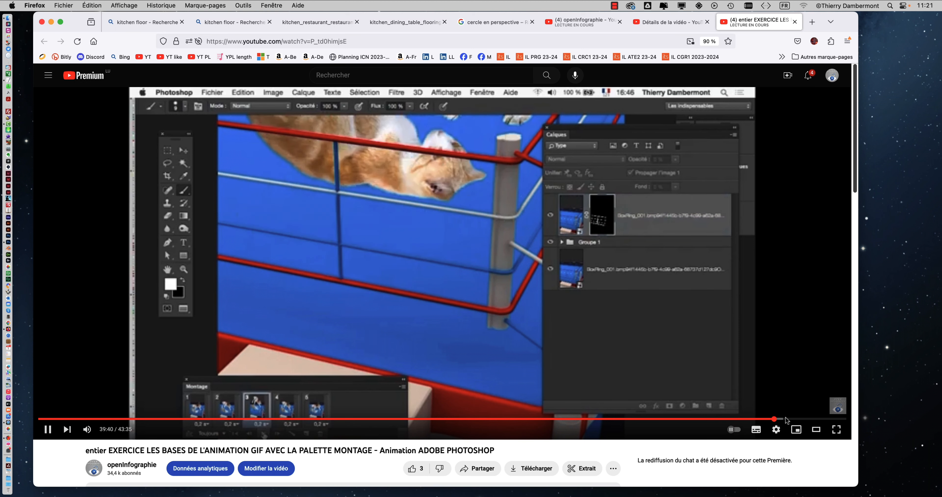
{"action": "left_click", "coordinate": [787, 418]}
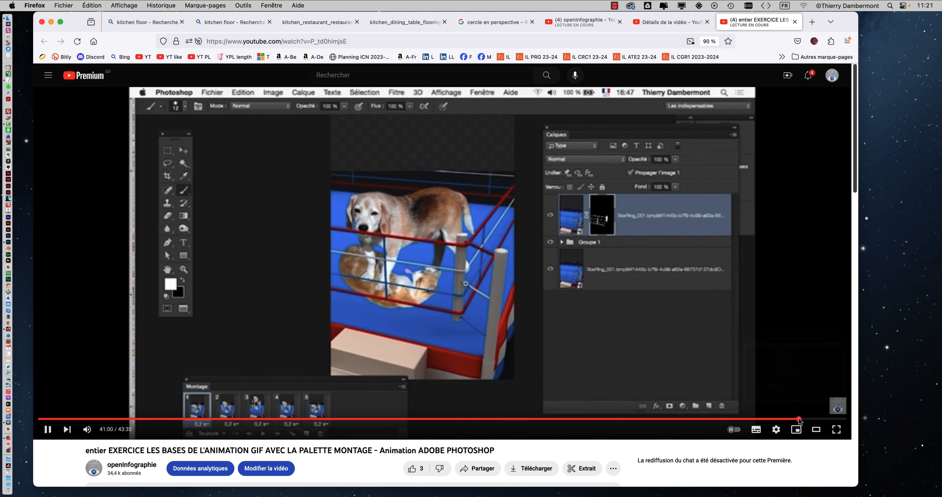
{"action": "left_click", "coordinate": [805, 419]}
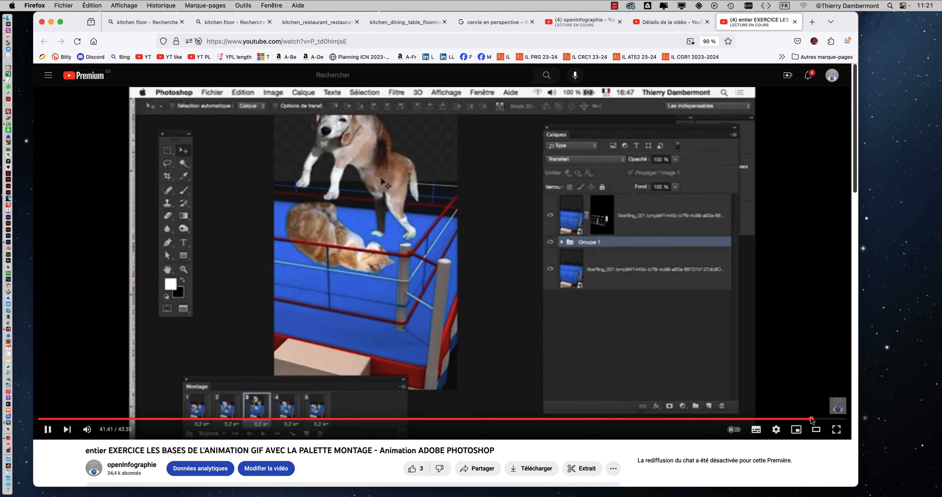
Skim the closing section on the shadow layers under the animals and their opacity
{"action": "left_click", "coordinate": [817, 419]}
{"action": "left_click", "coordinate": [824, 418]}
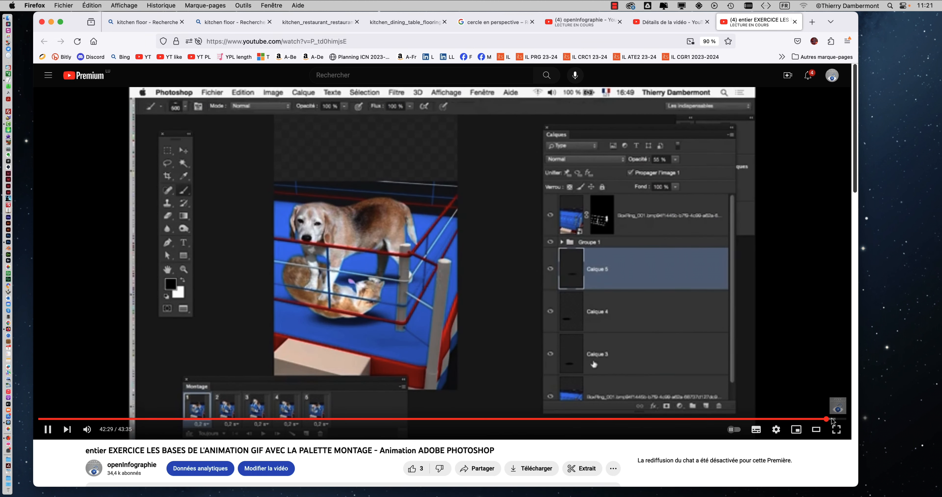
{"action": "left_click", "coordinate": [831, 418]}
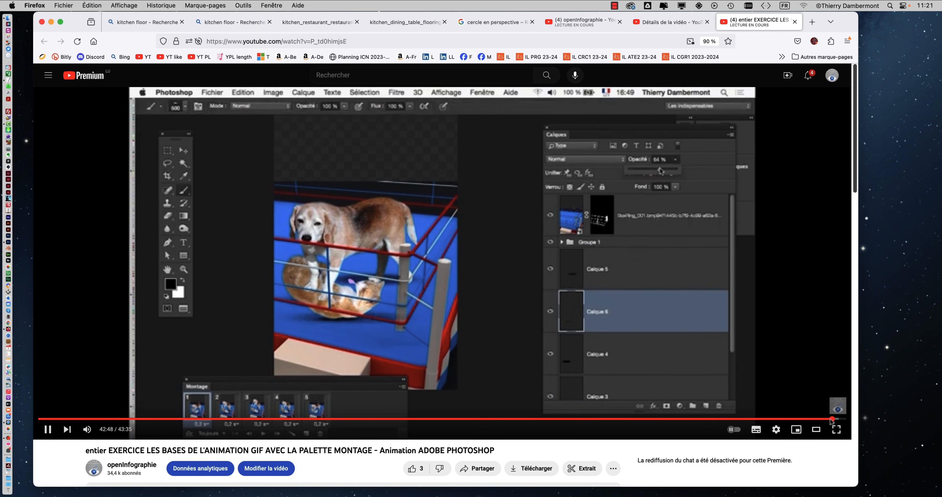
{"action": "left_click", "coordinate": [836, 418]}
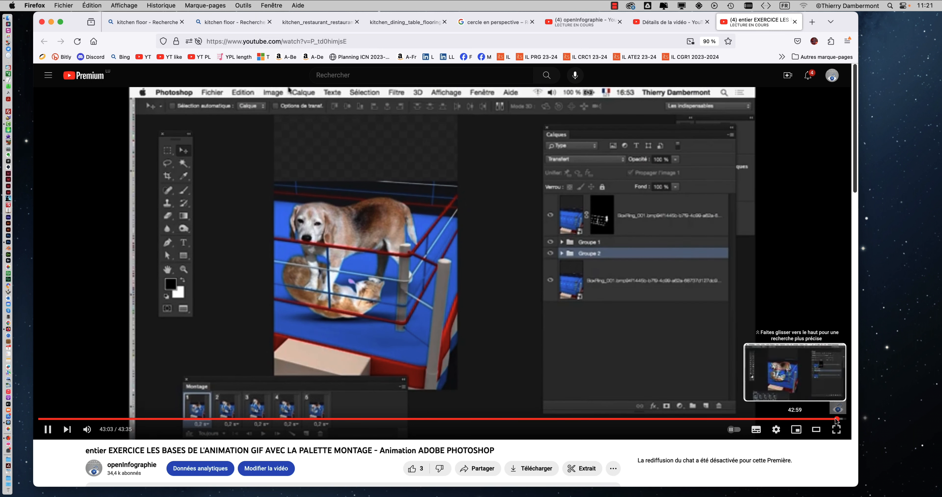
Rewind to the rope masking, review the shadow layers and the final animation playback again, and minimise the Firefox window
{"action": "left_click_drag", "start_coordinate": [837, 419], "coordinate": [791, 421]}
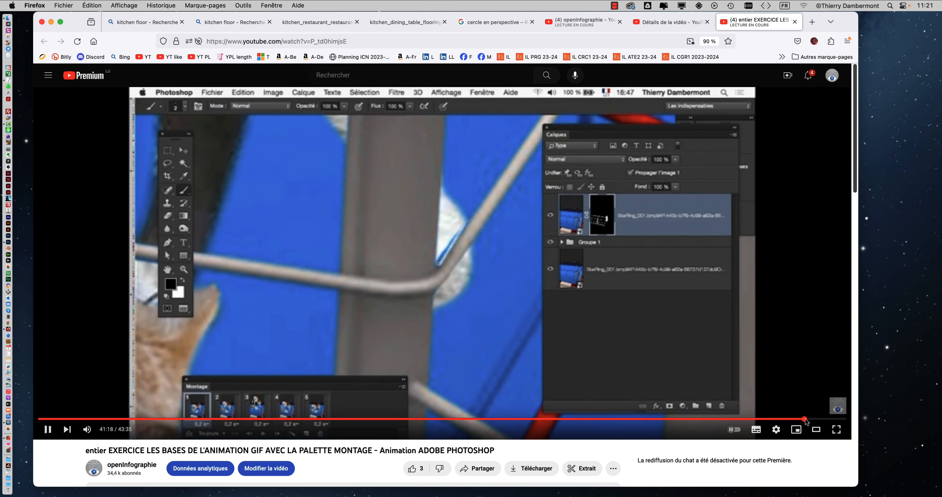
{"action": "left_click_drag", "start_coordinate": [790, 420], "coordinate": [831, 418]}
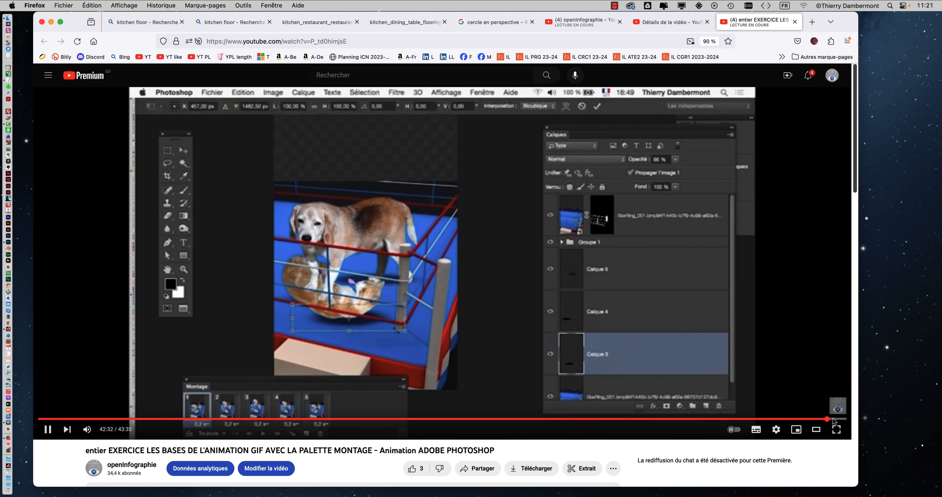
{"action": "left_click", "coordinate": [834, 419]}
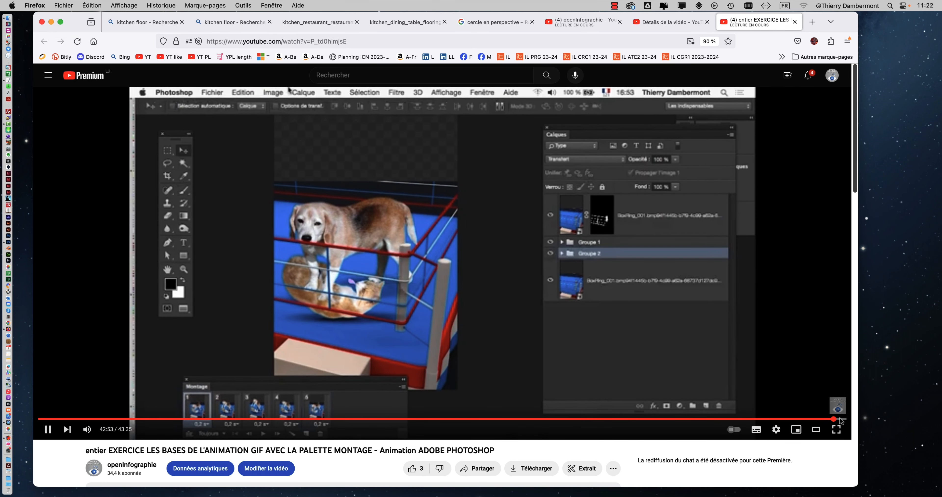
{"action": "left_click", "coordinate": [840, 418]}
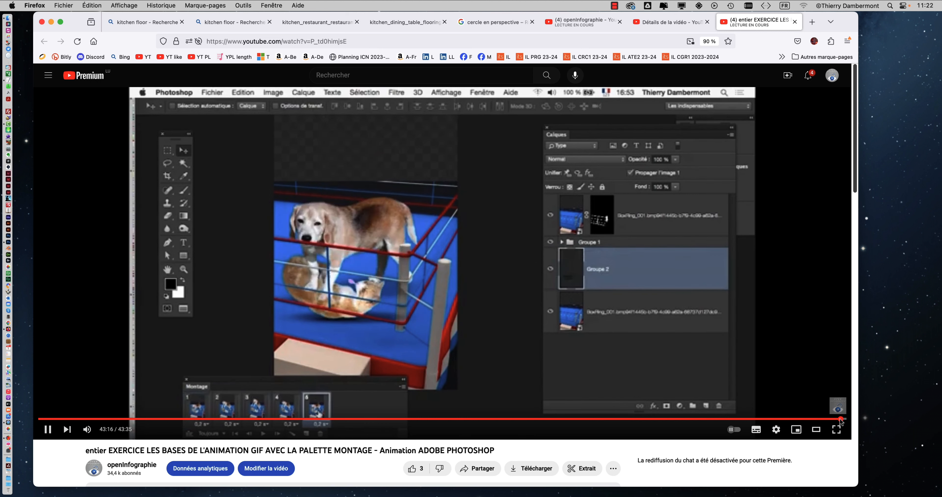
{"action": "left_click_drag", "start_coordinate": [840, 419], "coordinate": [841, 420]}
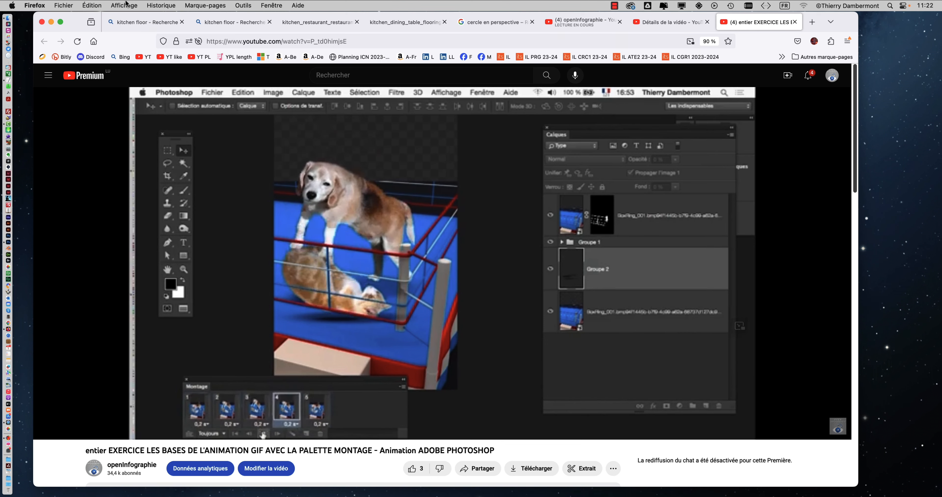
{"action": "left_click", "coordinate": [51, 22]}
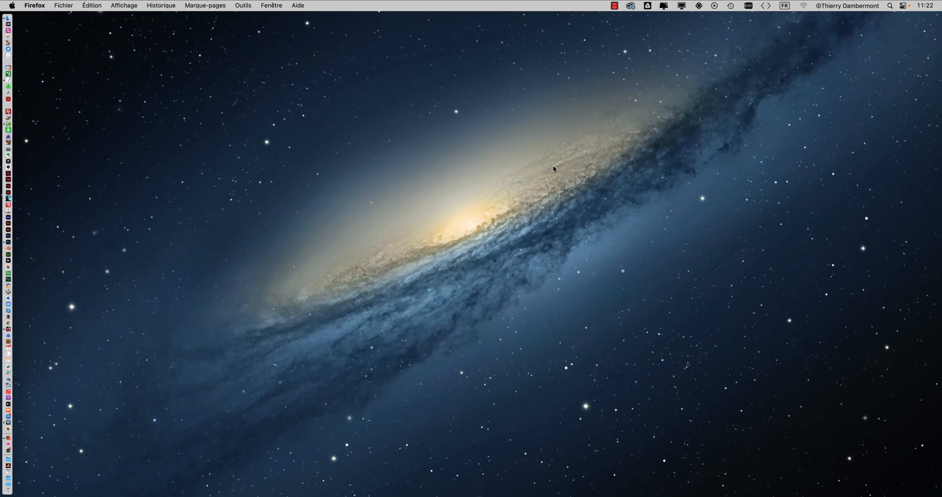